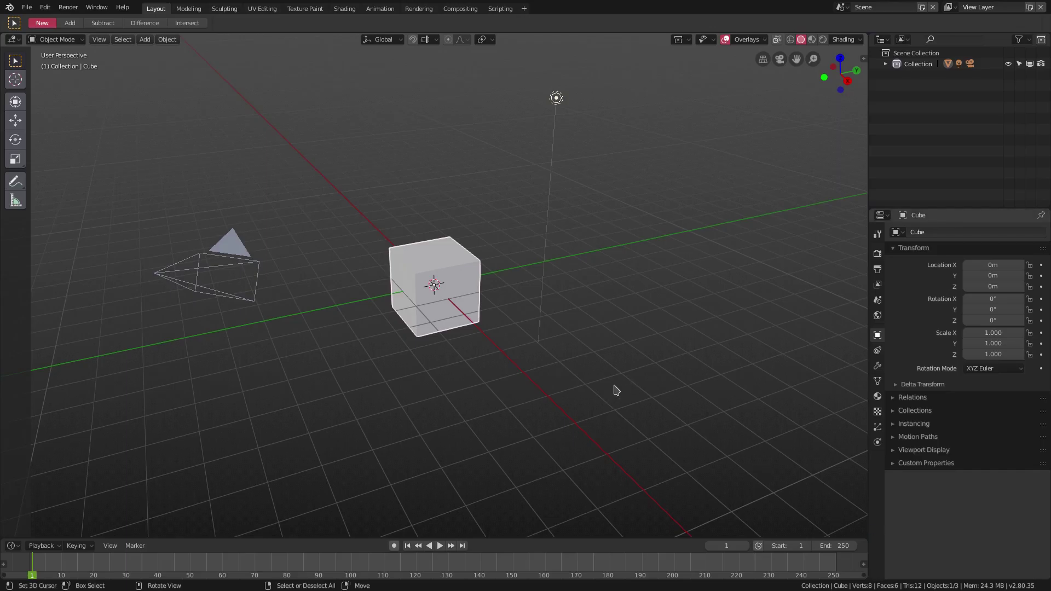
Box-select and delete the default cube and light, keeping only the camera
key(b)
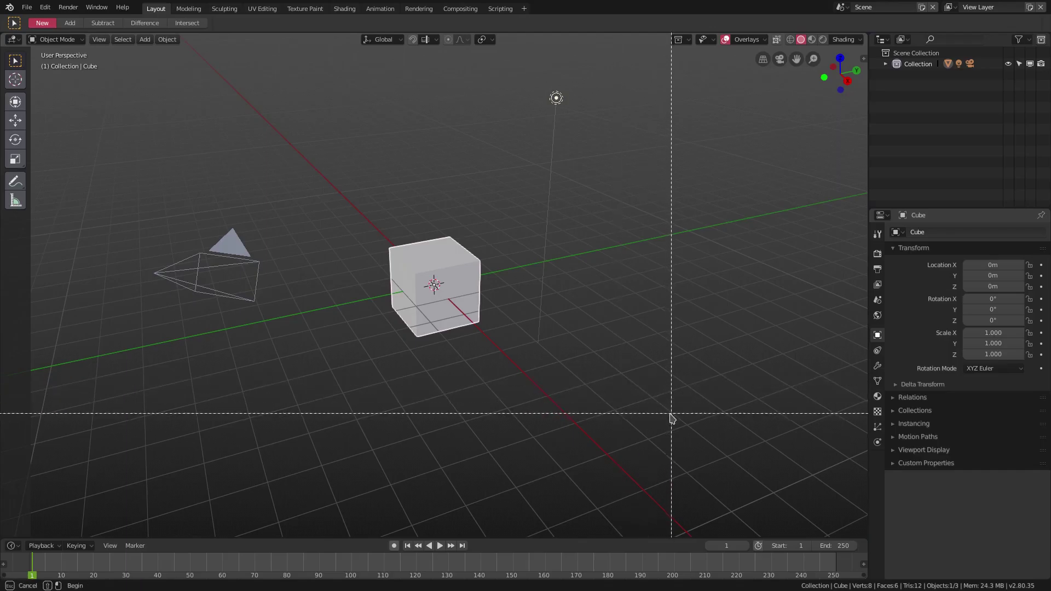
drag(669, 414, 372, 73)
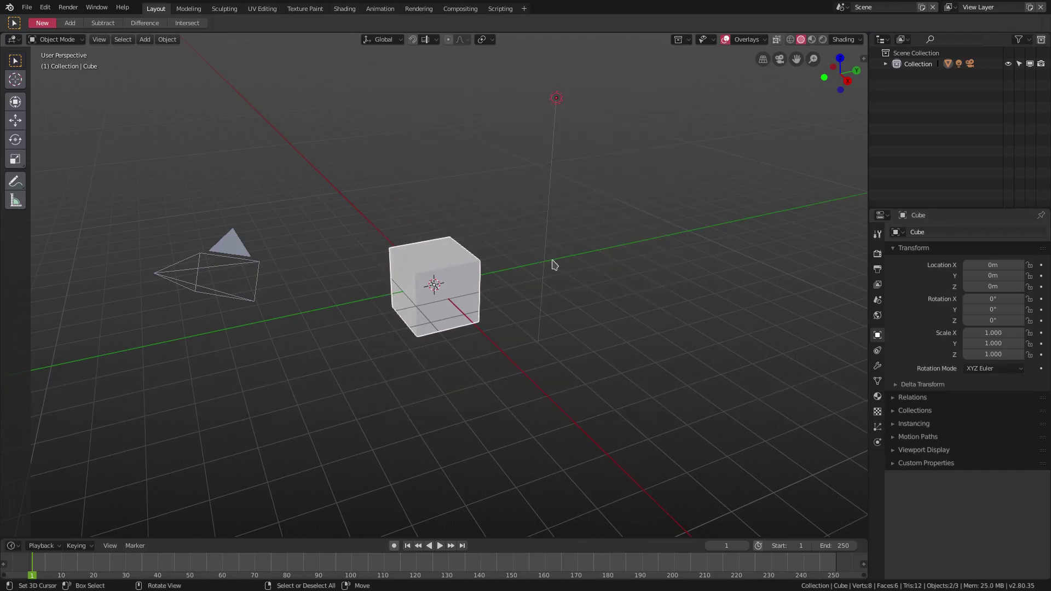
key(Delete)
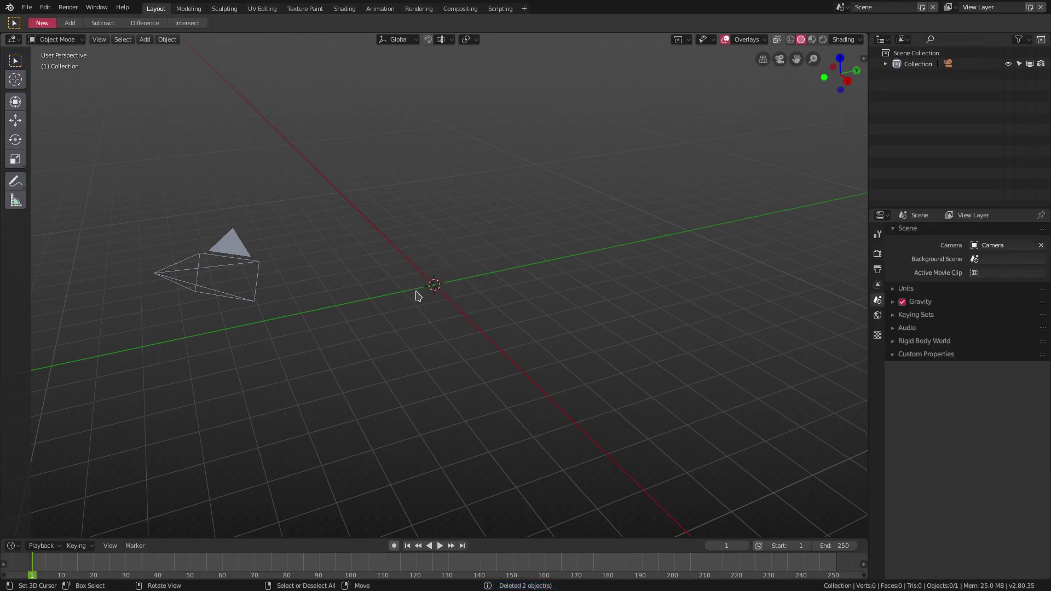
Add a Suzanne monkey head mesh at the scene origin
key(shift+a)
mouse_move(418, 294)
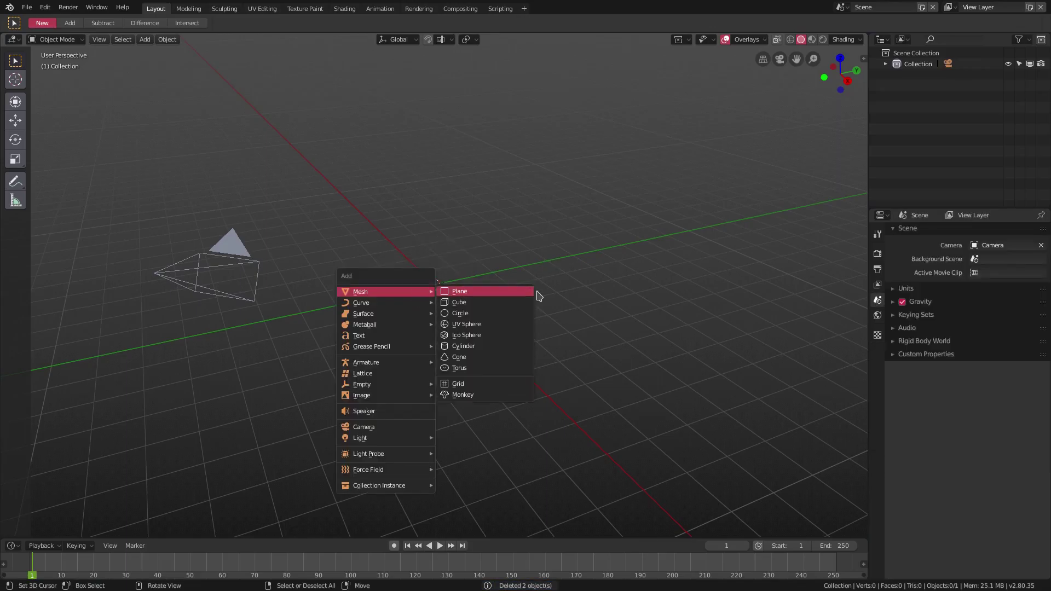
click(485, 394)
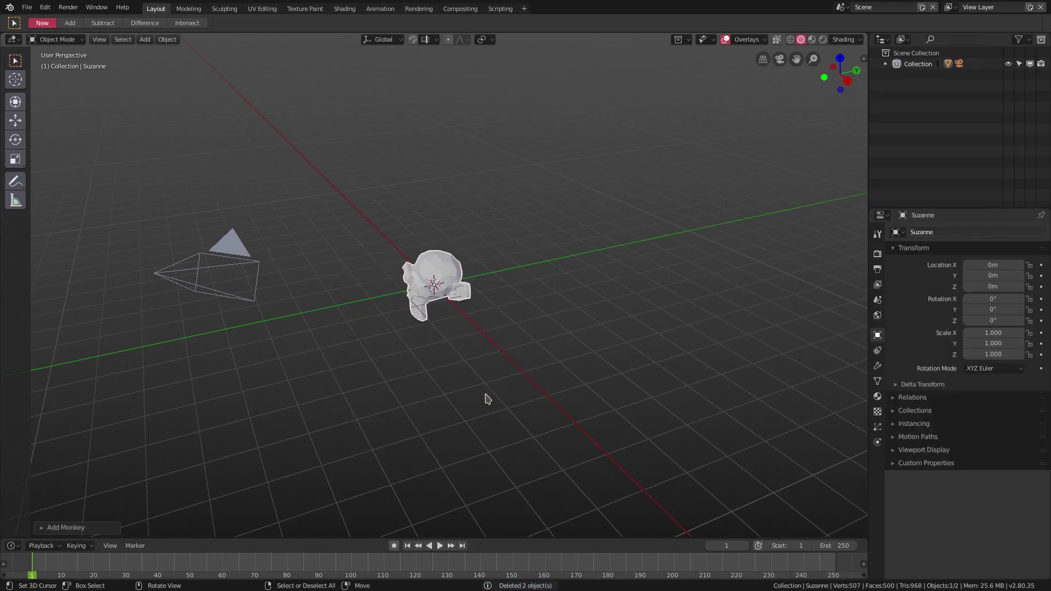
Move the camera closer with Lock Camera to View to frame Suzanne from a new angle
click(239, 255)
key(KP_0)
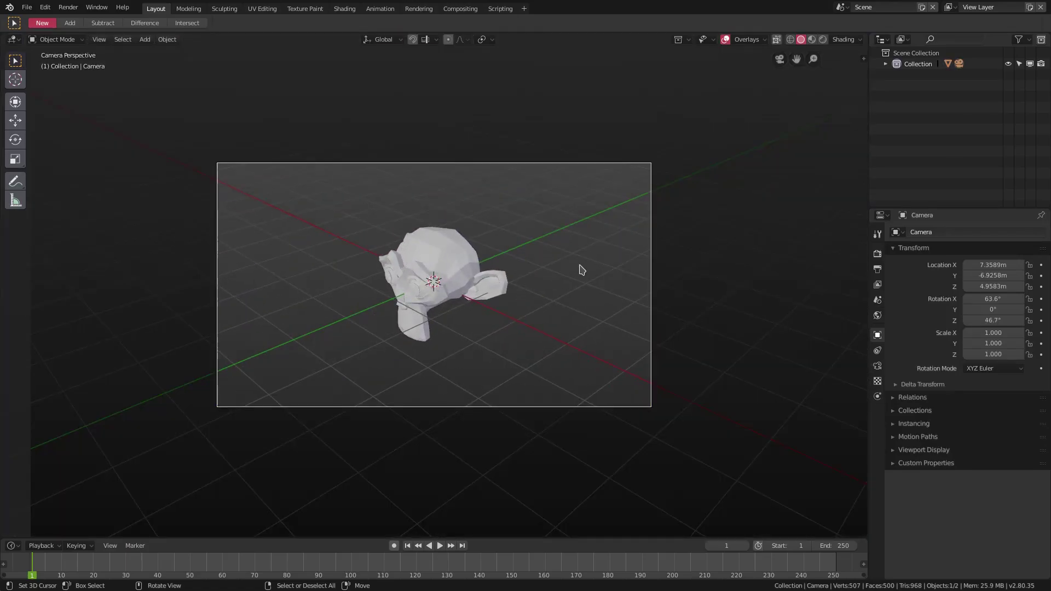
key(n)
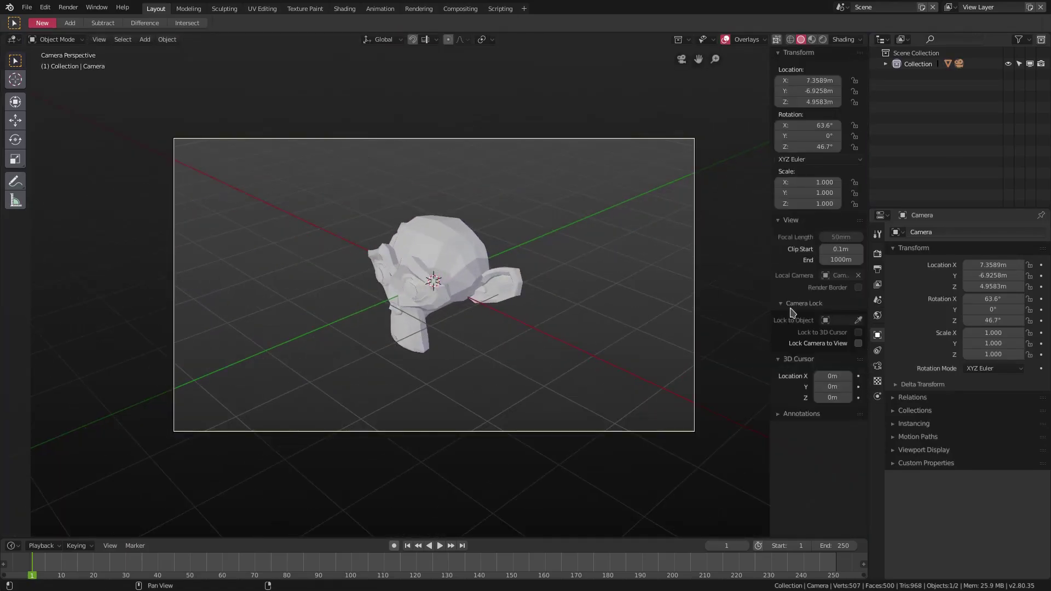
click(858, 343)
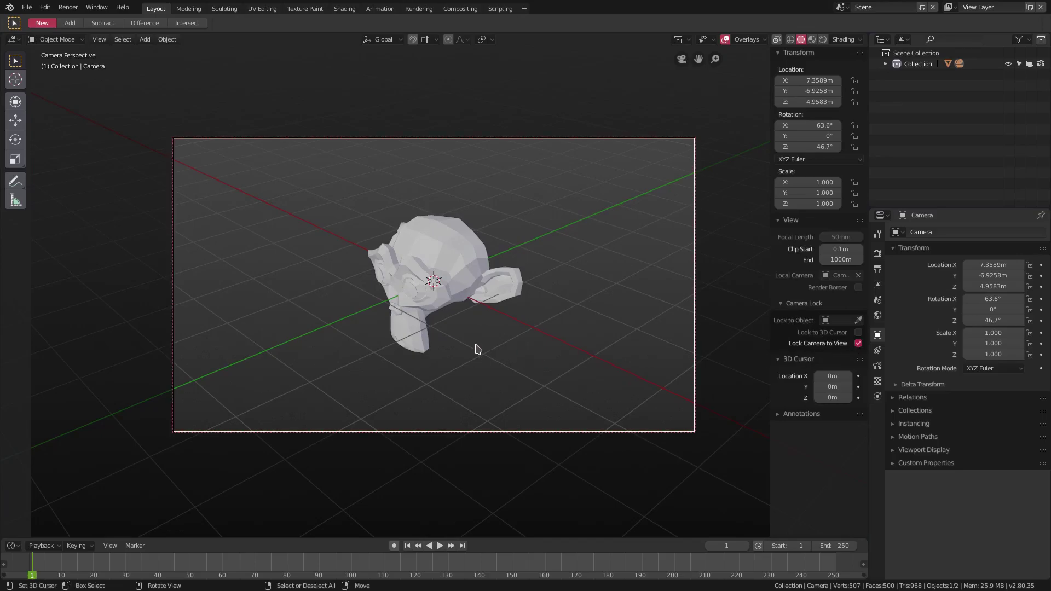
middle_drag(487, 335, 509, 252)
scroll(527, 241, up, 3)
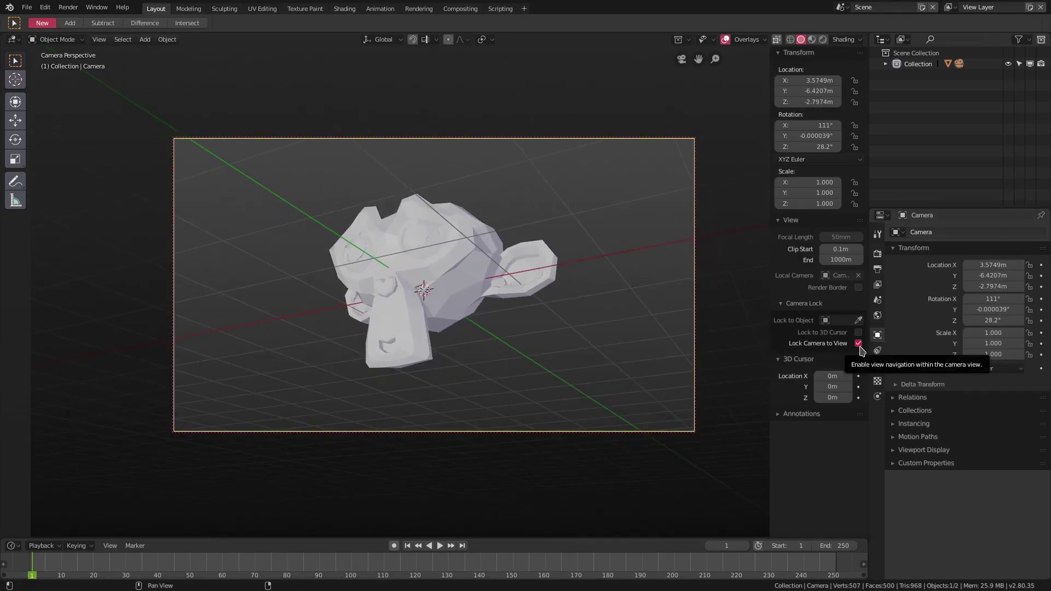
click(859, 343)
middle_drag(416, 288, 430, 285)
click(432, 285)
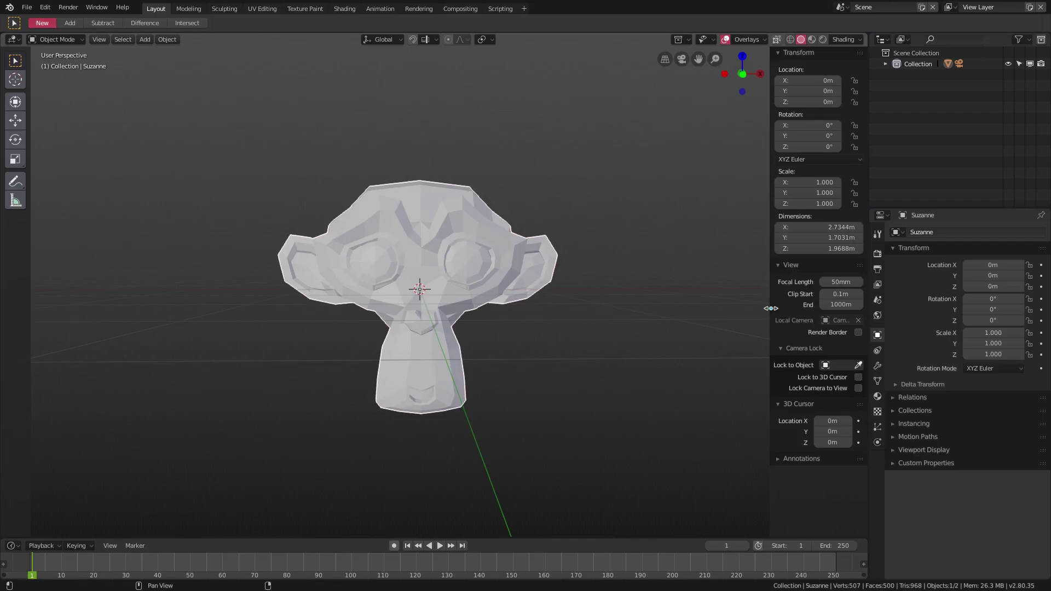
Give Suzanne a Wireframe modifier, turning the head into struts of 0.02 thickness
drag(771, 308, 946, 338)
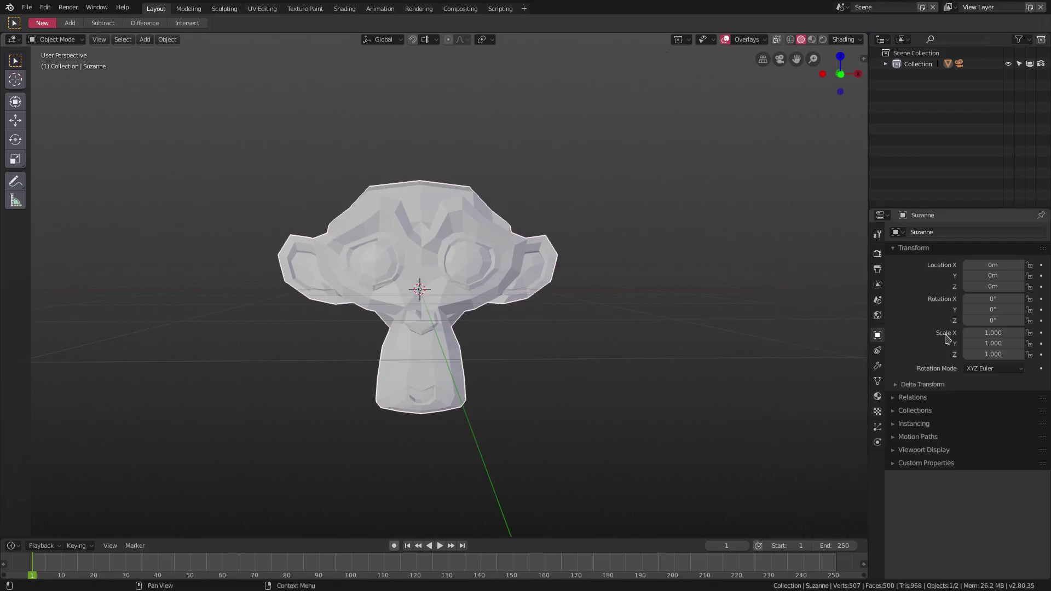
click(878, 367)
click(944, 234)
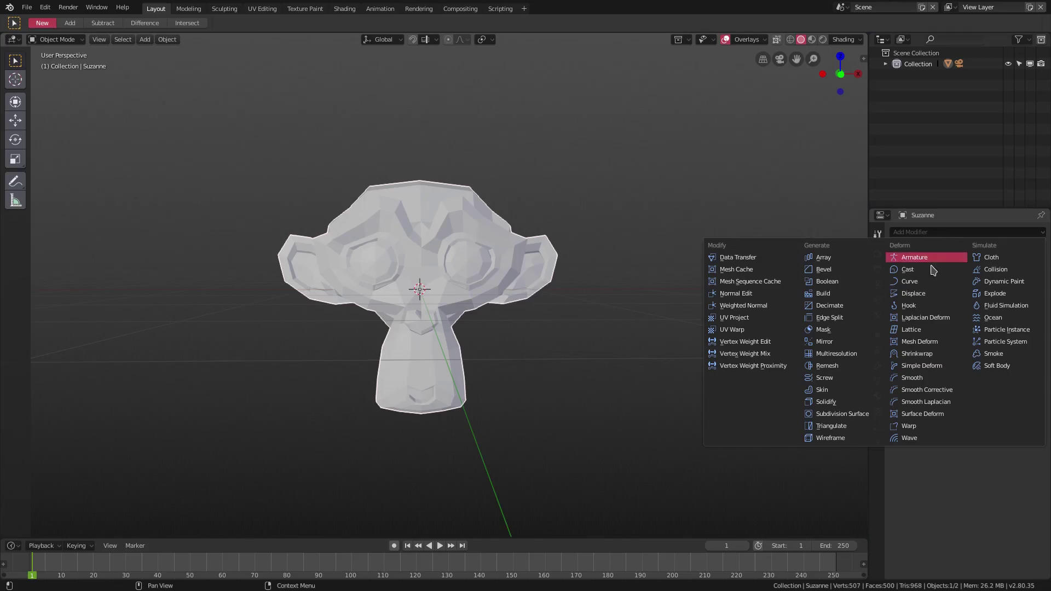
click(821, 437)
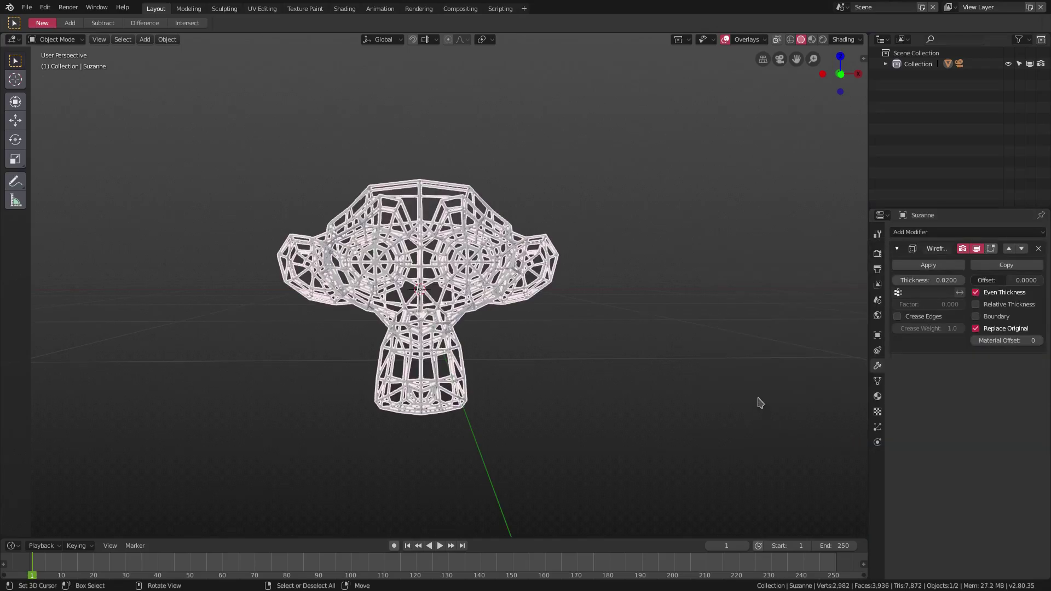
middle_drag(758, 401, 576, 330)
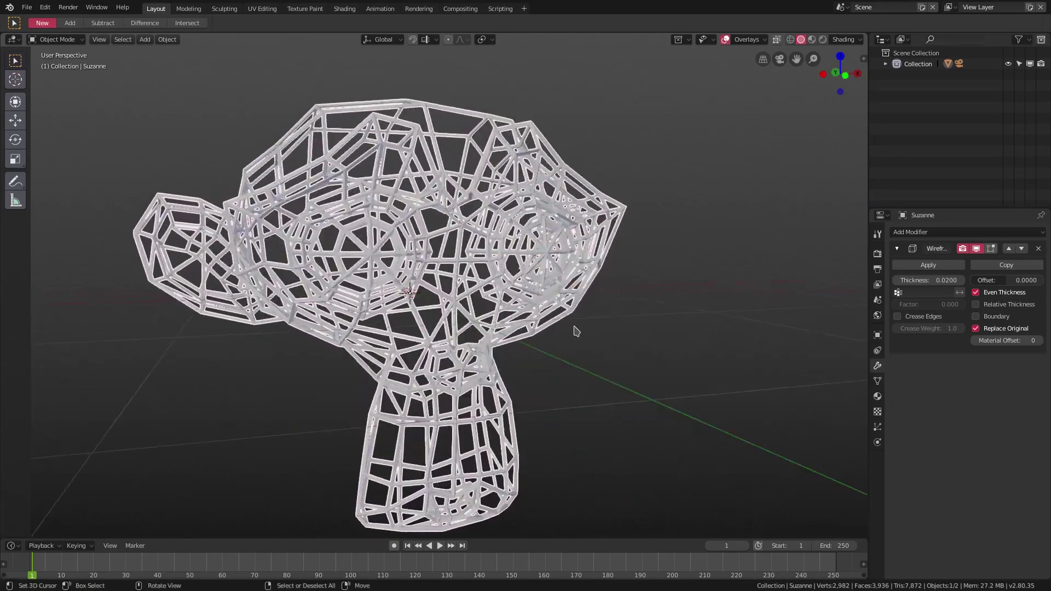
middle_drag(403, 272, 664, 346)
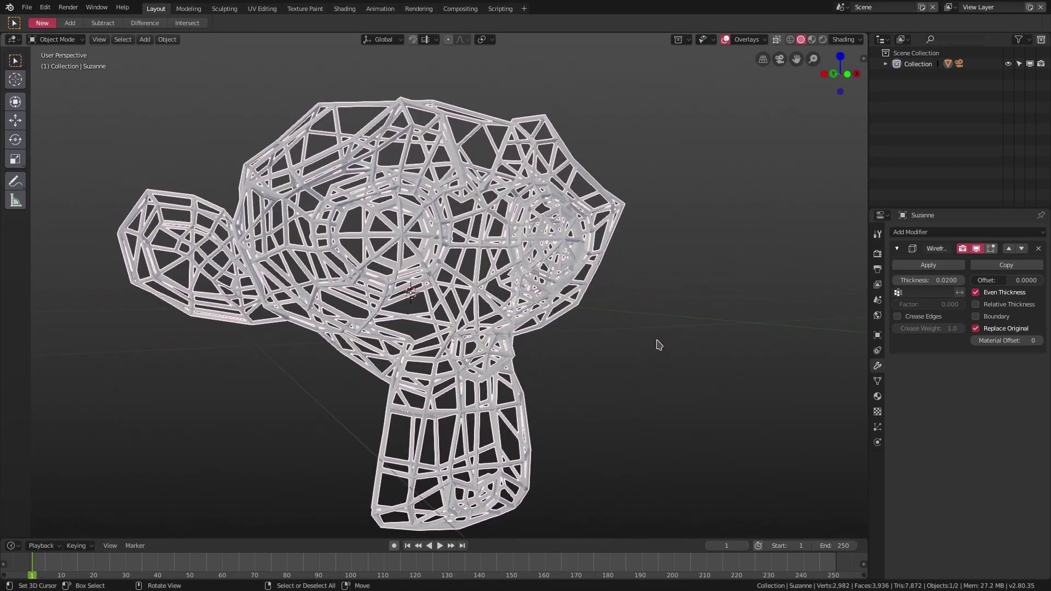
Duplicate Suzanne in place and remove the copy's Wireframe modifier
key(shift+d)
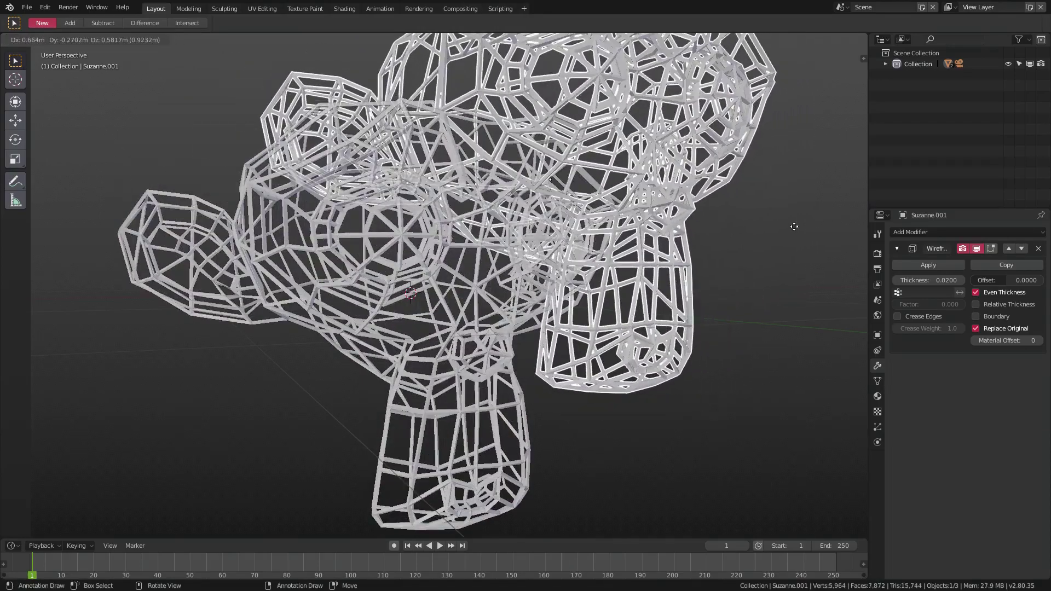
right_click(833, 226)
middle_drag(665, 316, 591, 307)
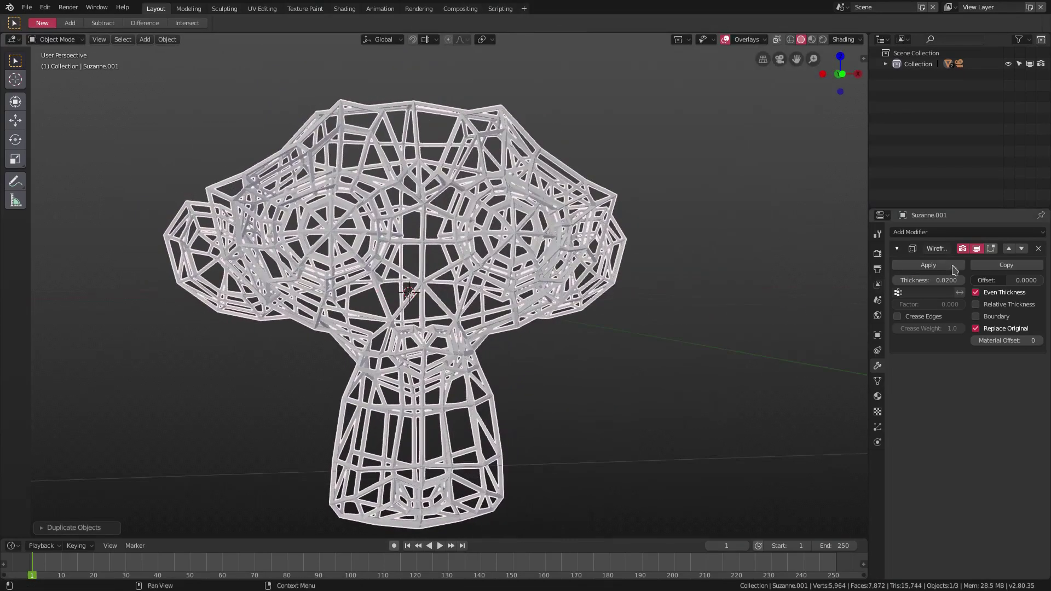
click(1039, 249)
middle_drag(635, 424, 574, 383)
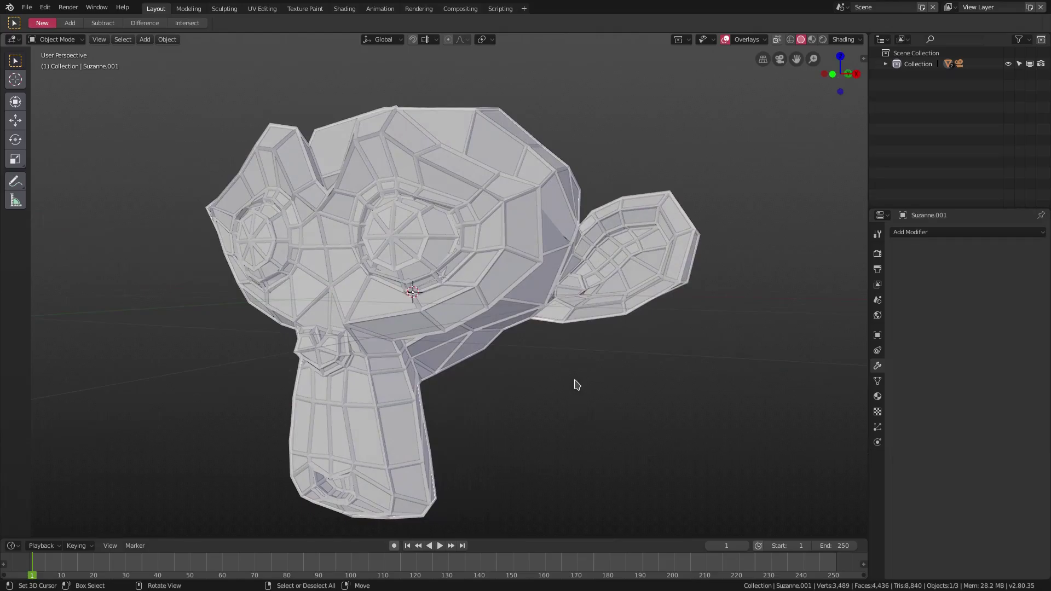
middle_drag(489, 265, 477, 192)
middle_drag(595, 320, 606, 317)
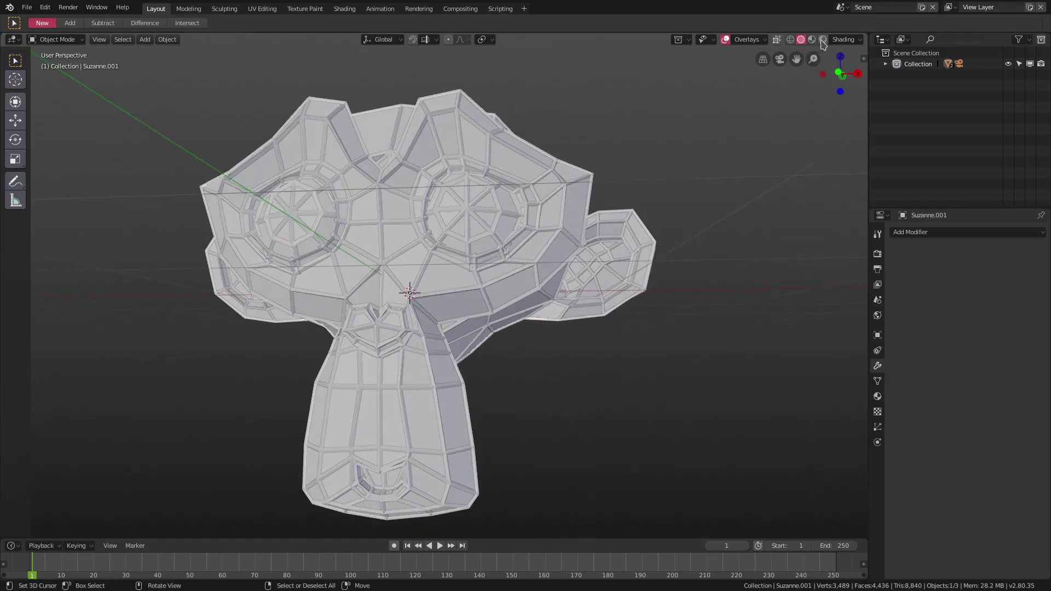
Switch the viewport to Rendered shading and select the wireframe Suzanne
click(823, 40)
middle_drag(552, 263, 586, 265)
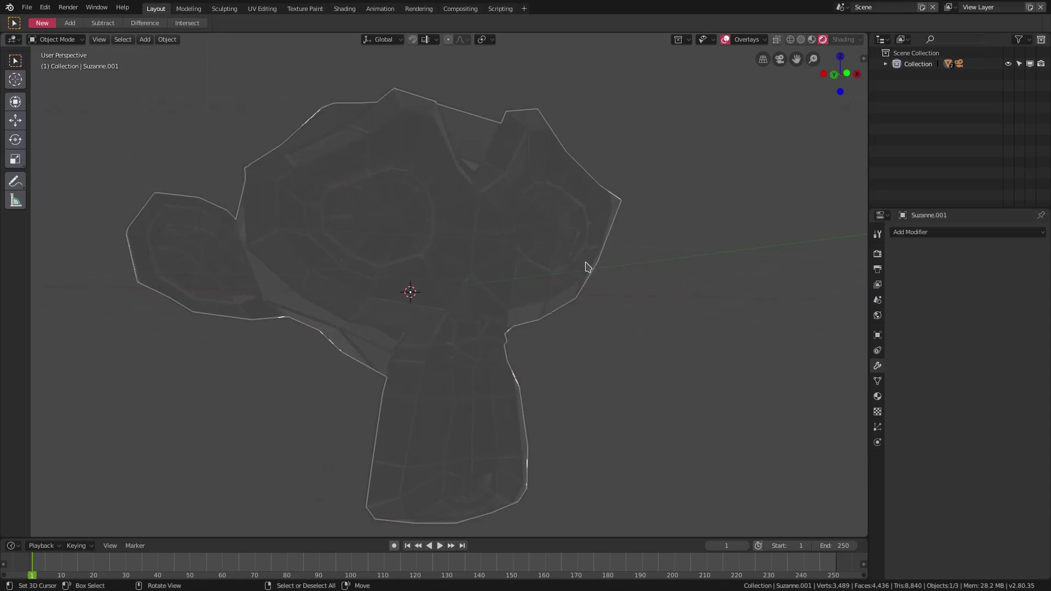
scroll(586, 265, up, 8)
scroll(396, 308, down, 8)
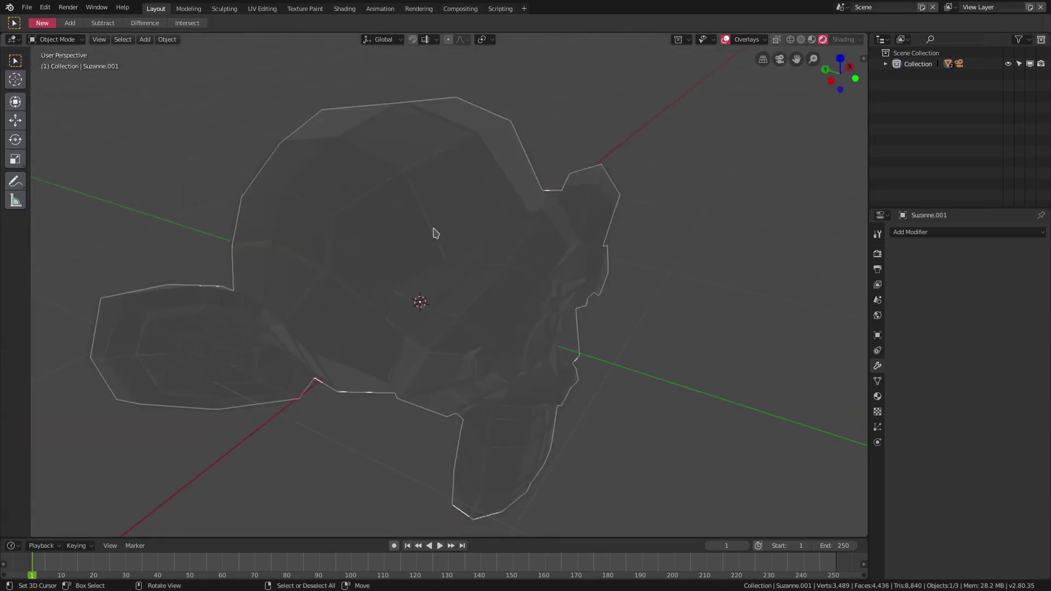
click(342, 220)
middle_drag(342, 220, 353, 133)
middle_drag(499, 179, 295, 220)
middle_drag(584, 277, 613, 296)
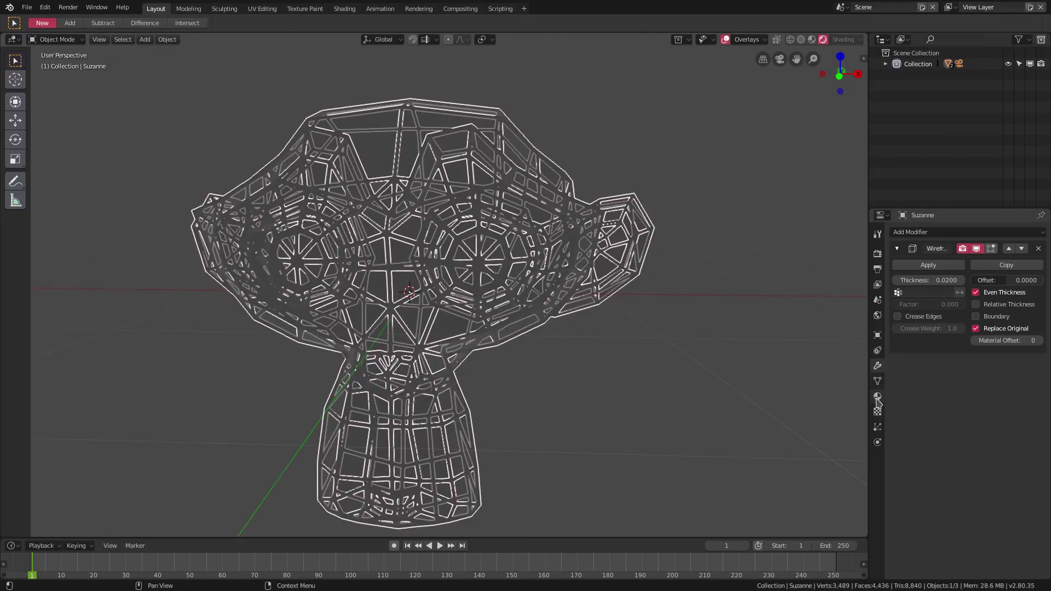
Create a new material for the wireframe Suzanne with an Emission surface shader
click(877, 396)
click(931, 279)
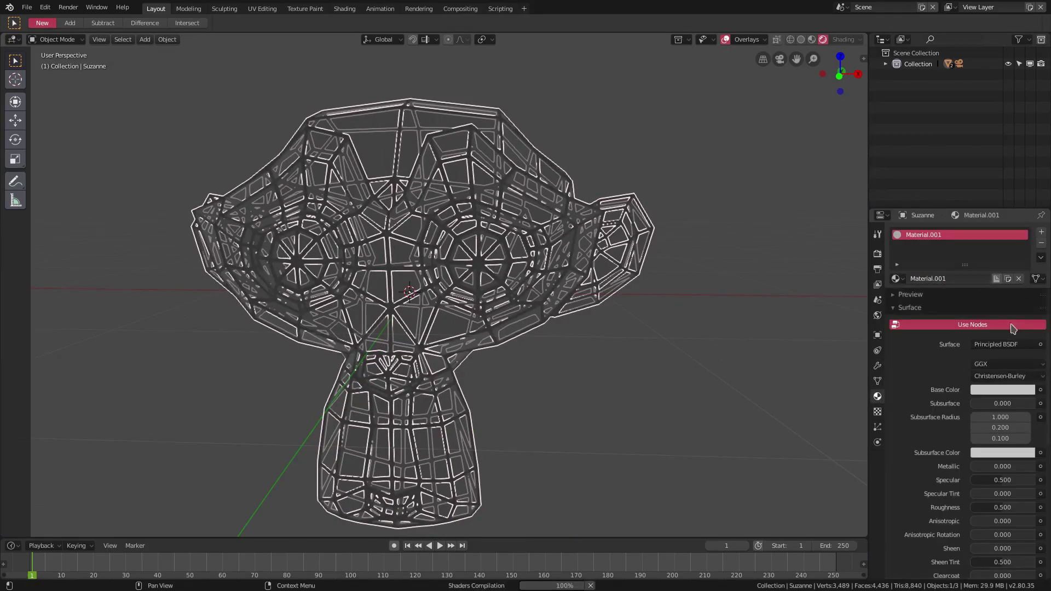
click(1005, 345)
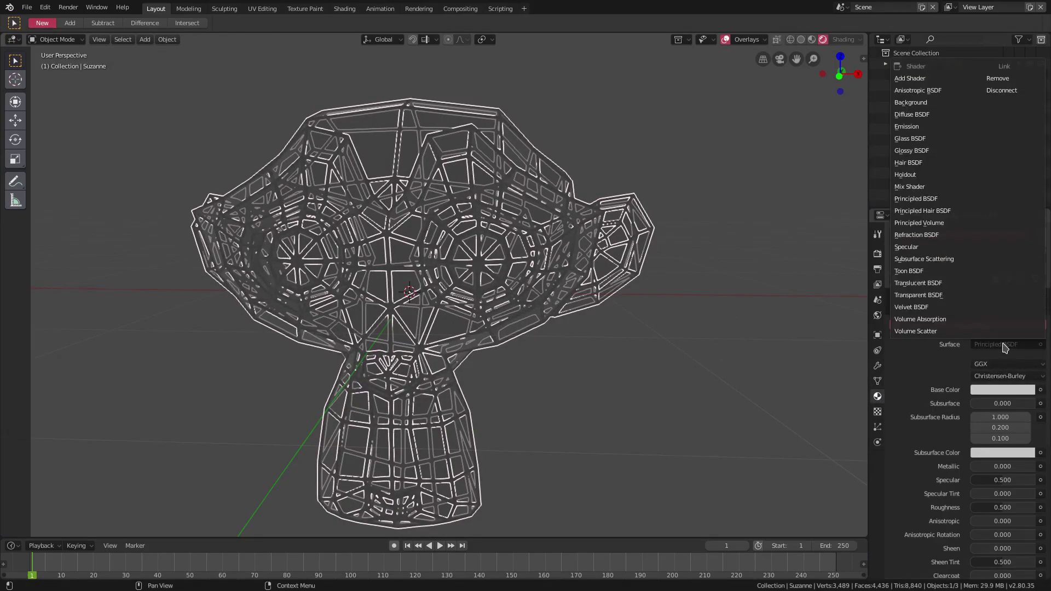
click(946, 128)
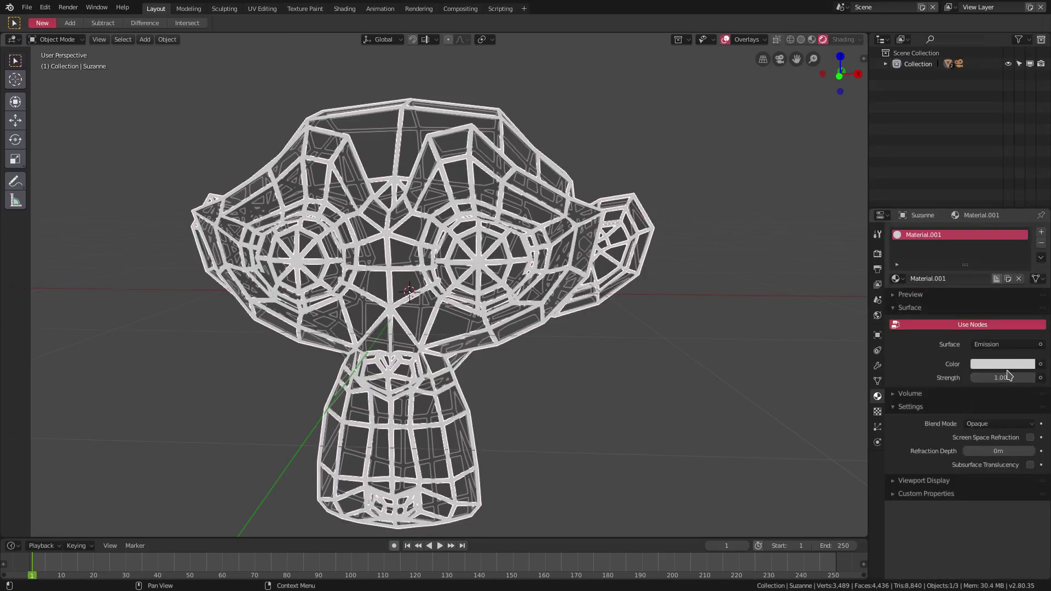
Set the emission colour to cyan-blue and the emission strength to 5
click(1003, 377)
text(3)
key(Return)
click(1002, 364)
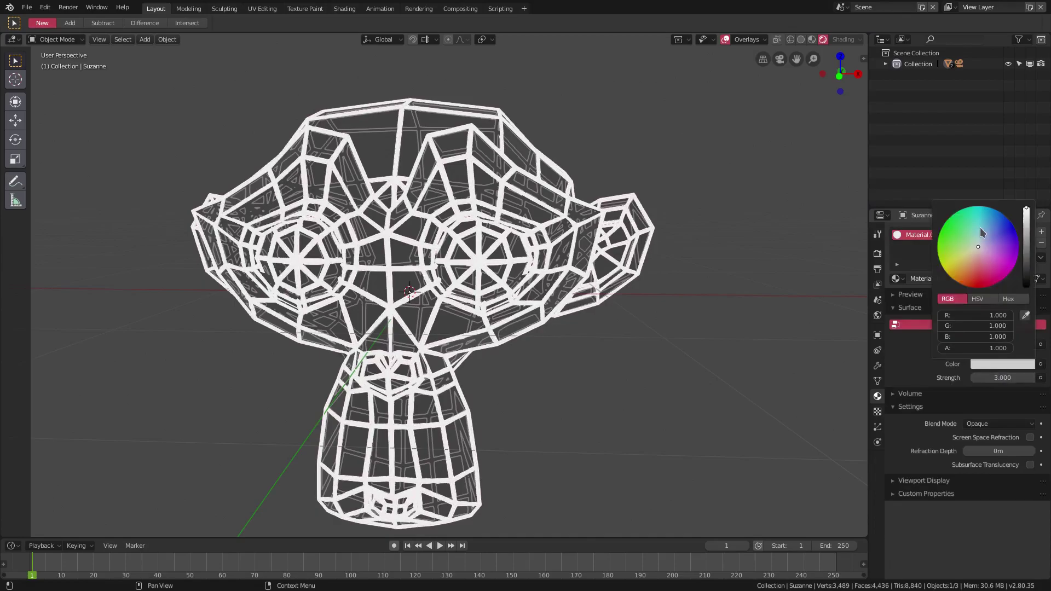
drag(980, 228, 985, 221)
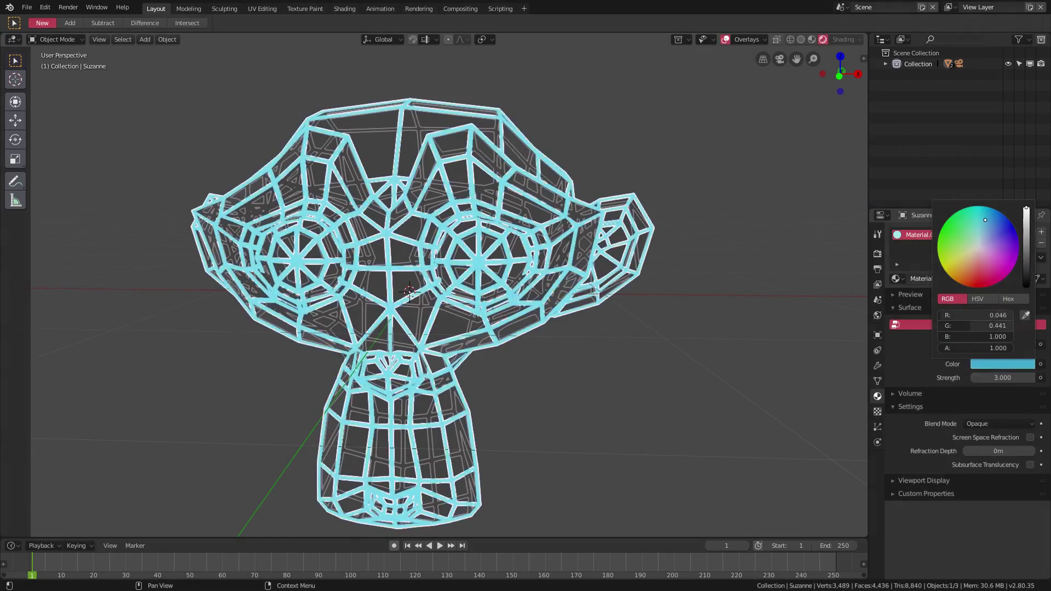
click(1003, 377)
text(5)
key(Return)
middle_drag(739, 421, 537, 284)
click(509, 217)
mouse_move(509, 218)
middle_down()
mouse_move(456, 276)
mouse_move(470, 274)
middle_up()
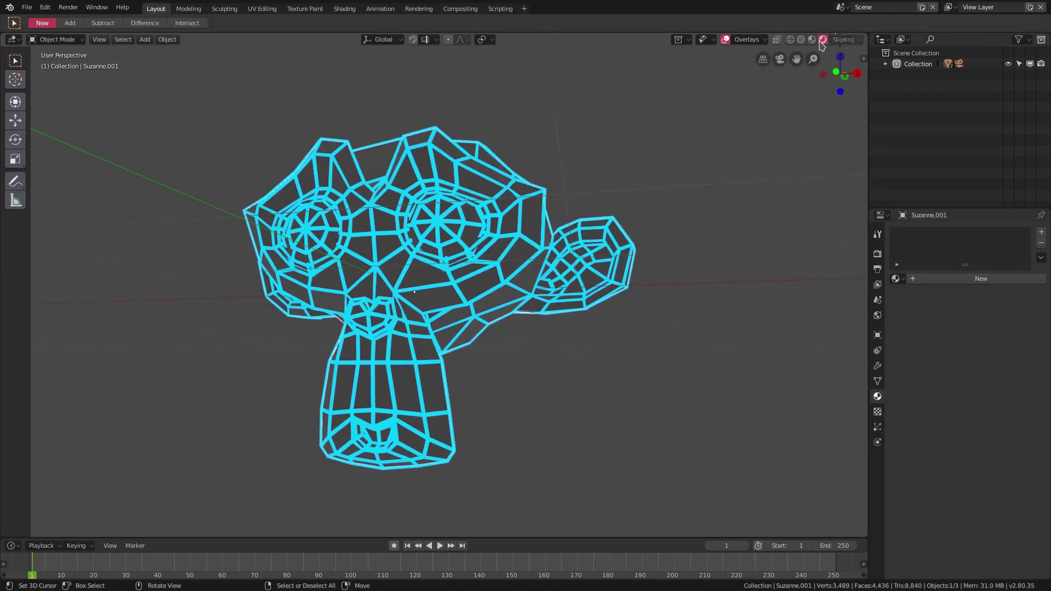
Thin the Wireframe modifier thickness on Suzanne from 0.02 to about 0.011
mouse_move(706, 186)
middle_down()
mouse_move(664, 207)
mouse_move(553, 322)
middle_up()
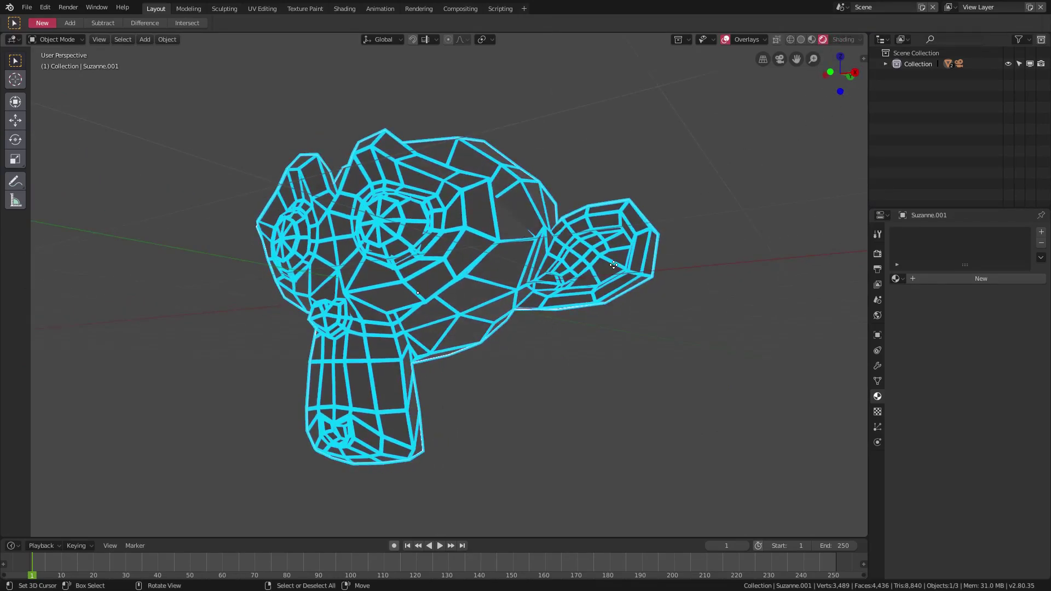
middle_drag(613, 265, 466, 295)
scroll(461, 289, up, 3)
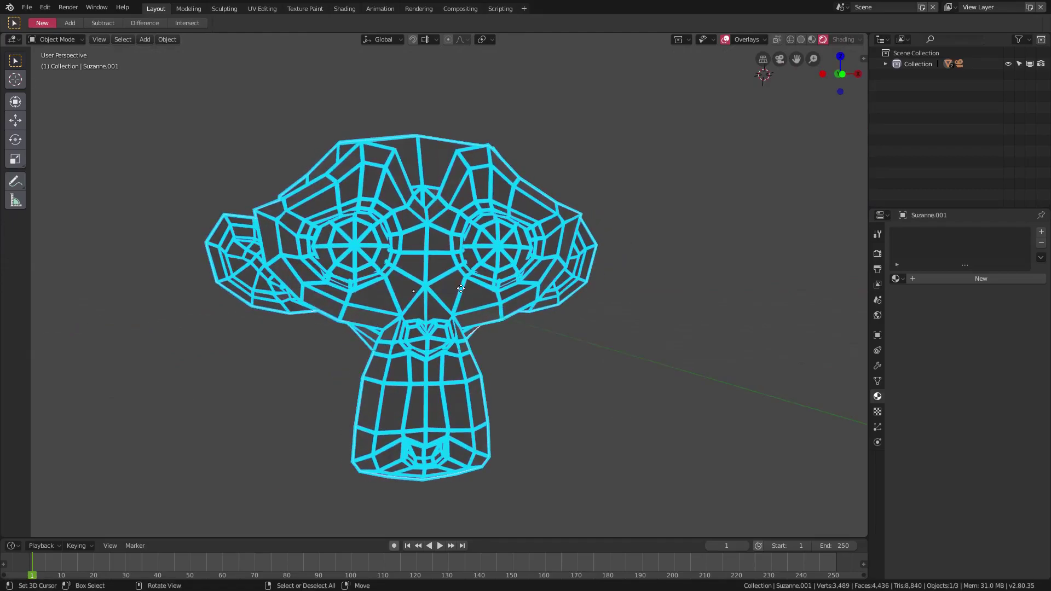
click(461, 288)
click(878, 365)
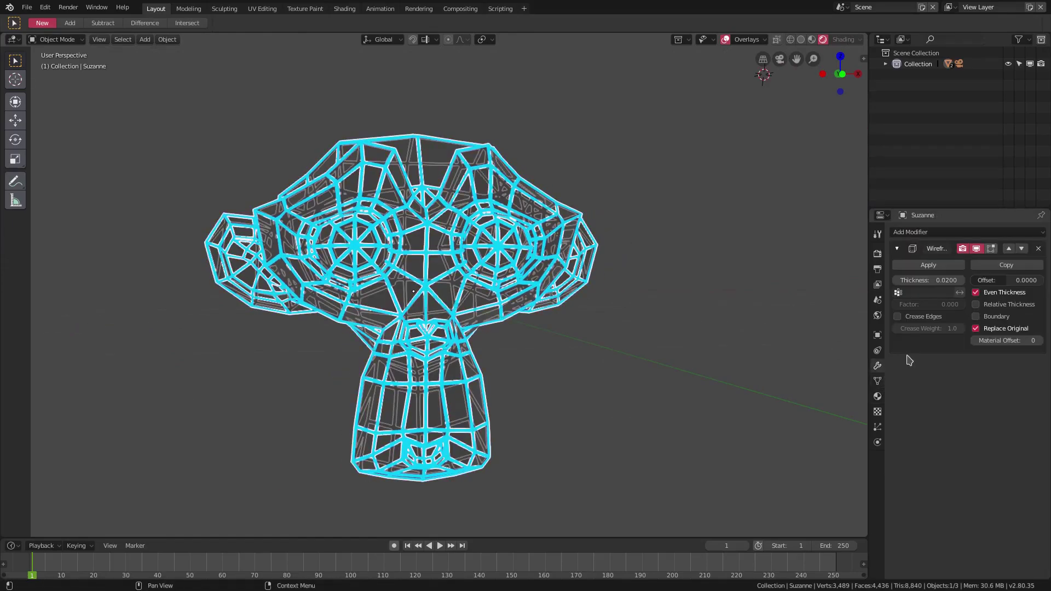
drag(930, 280, 906, 279)
Look through the scene camera to check Suzanne's framing
middle_drag(553, 350, 512, 382)
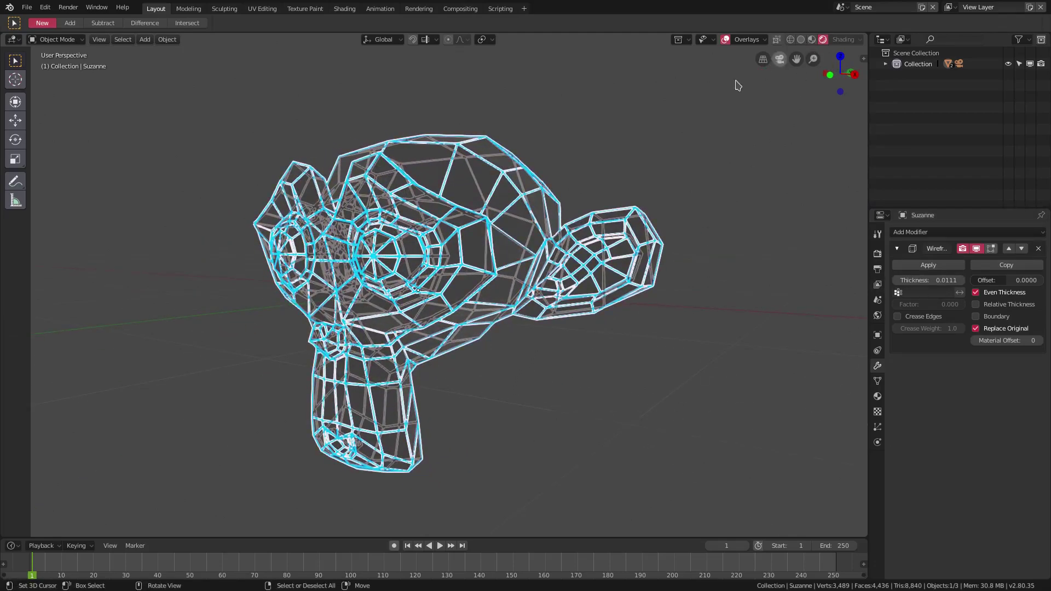
click(468, 251)
middle_drag(468, 252, 614, 417)
scroll(575, 392, up, 3)
key(KP_0)
scroll(499, 353, up, 2)
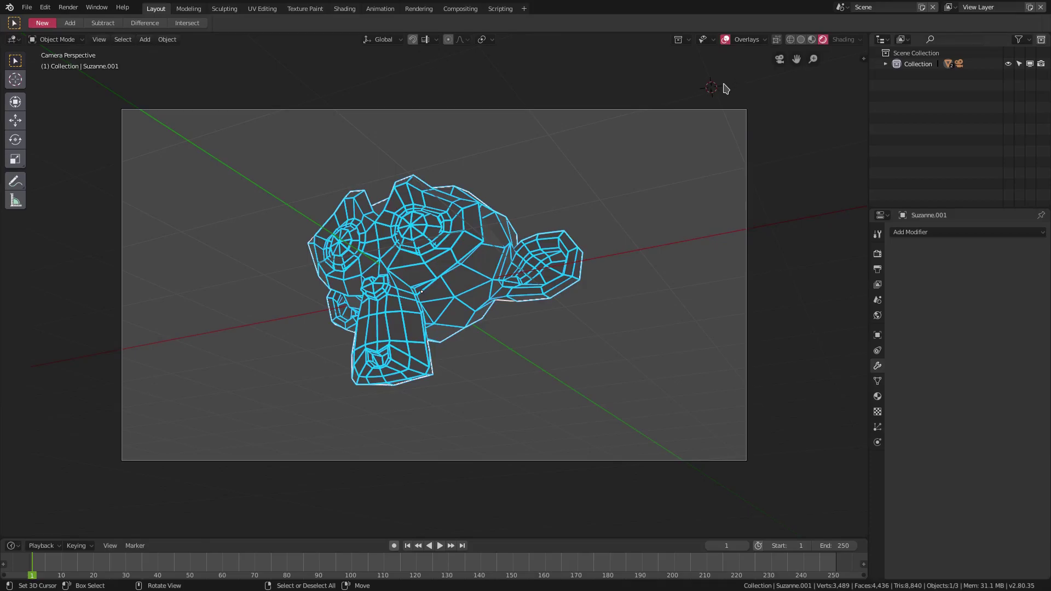
Show the World properties with the background colour setting
click(877, 315)
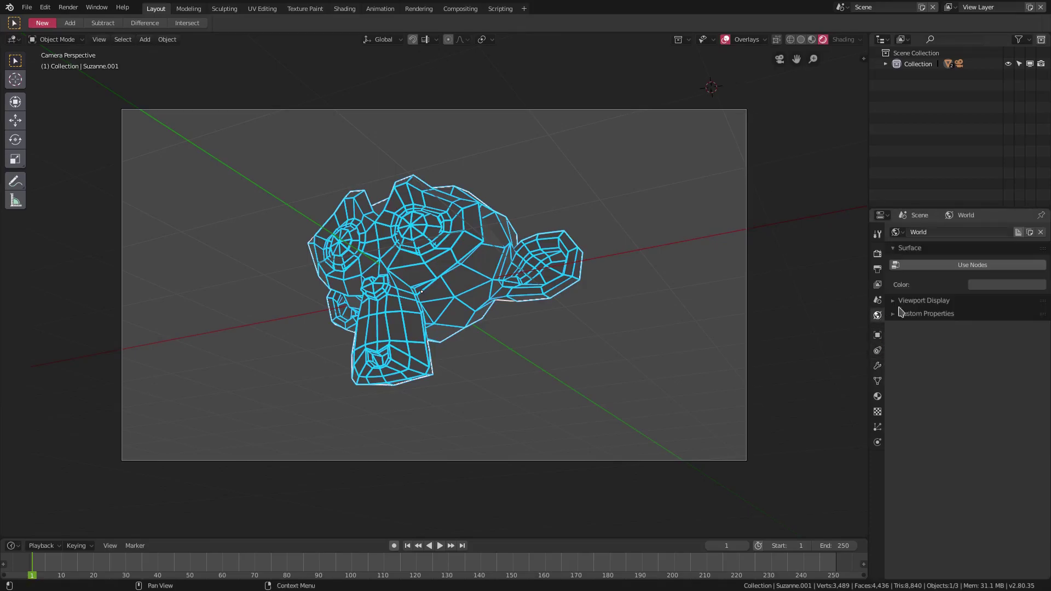
Set the world background colour to black and hide the viewport overlays
click(1012, 284)
click(1036, 210)
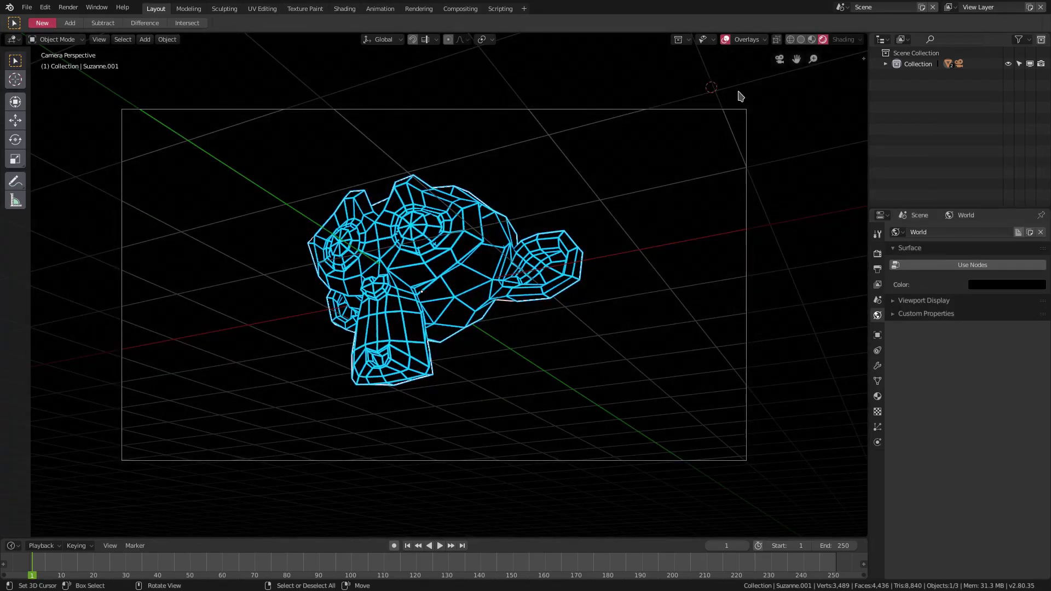
click(726, 41)
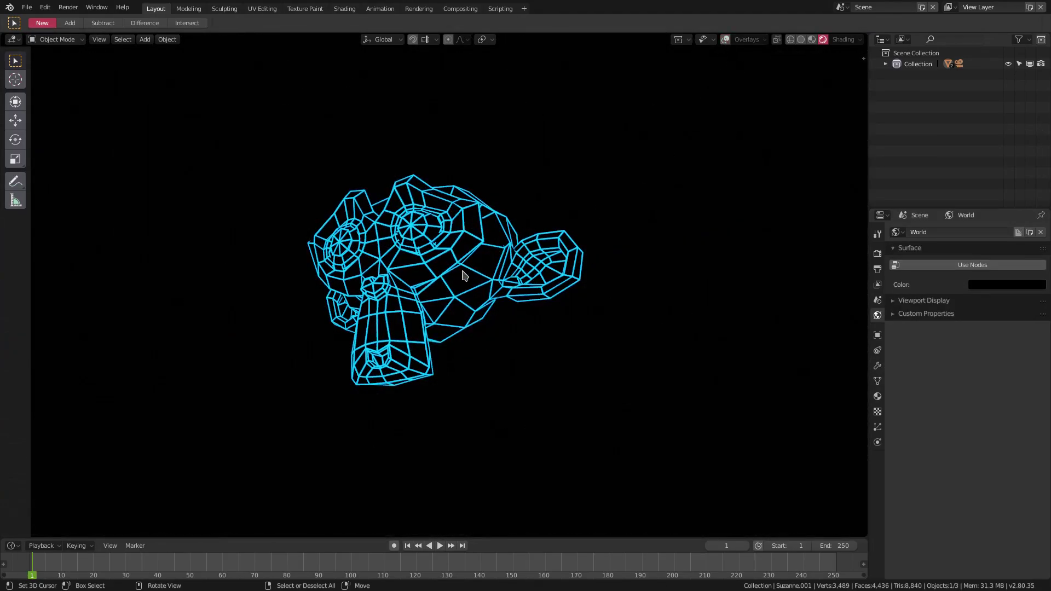
scroll(509, 273, up, 1)
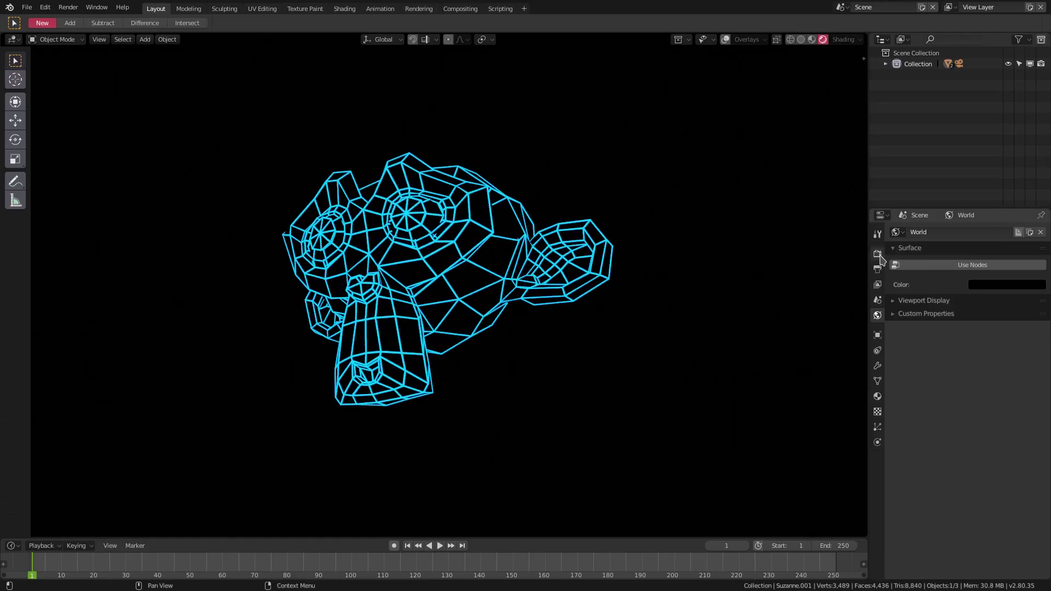
Enable Screen Space Reflections in the Eevee render settings
click(878, 254)
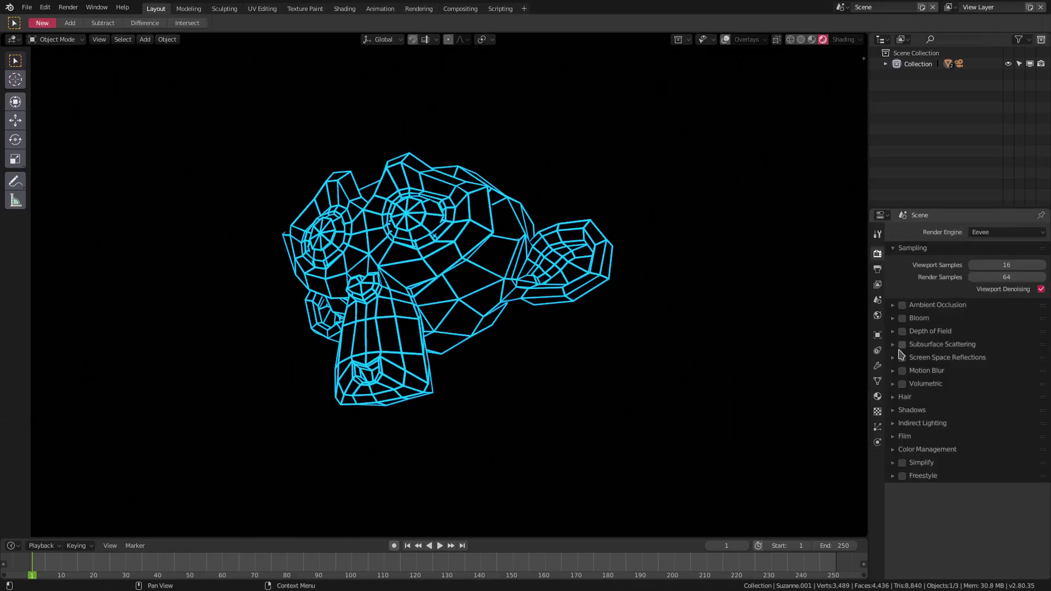
click(903, 358)
scroll(434, 300, up, 2)
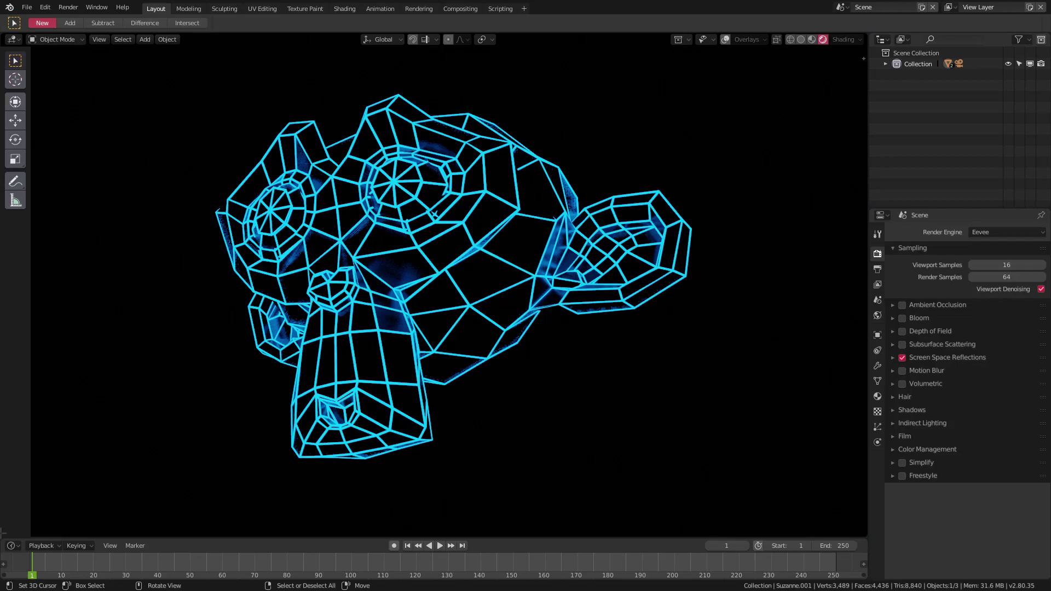
Split the 3D view and turn the left area into a Shader Editor
mouse_move(32, 49)
mouse_down()
mouse_move(94, 104)
mouse_move(481, 104)
mouse_move(446, 104)
mouse_up()
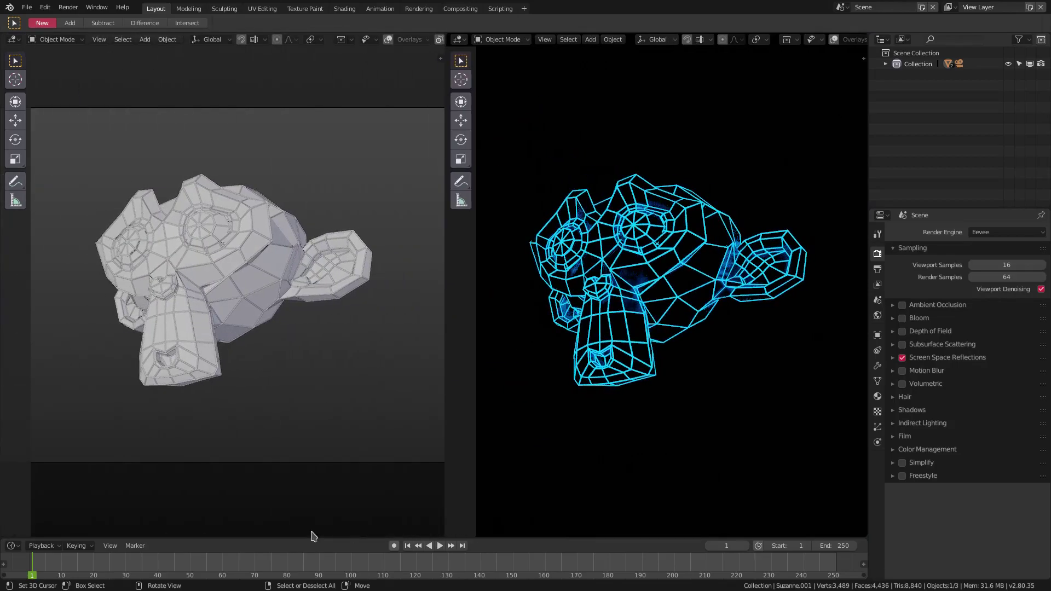
click(13, 40)
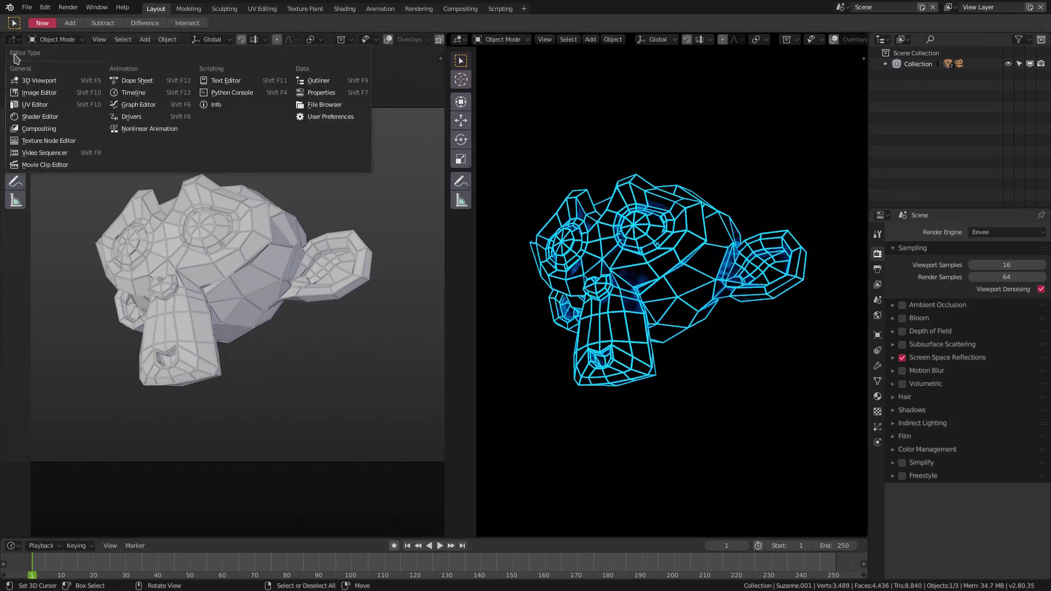
click(49, 121)
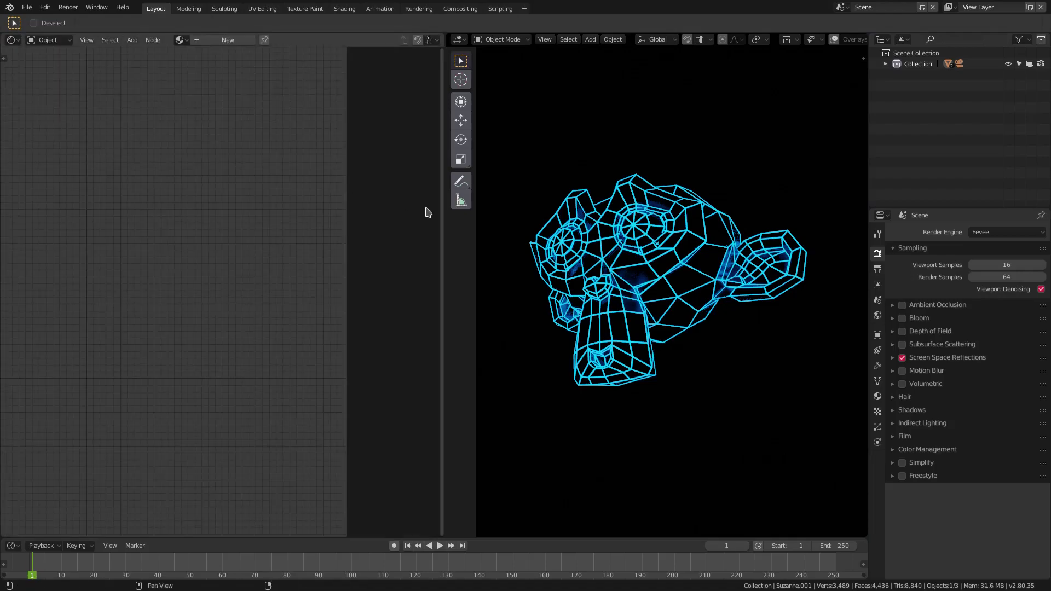
scroll(623, 277, up, 3)
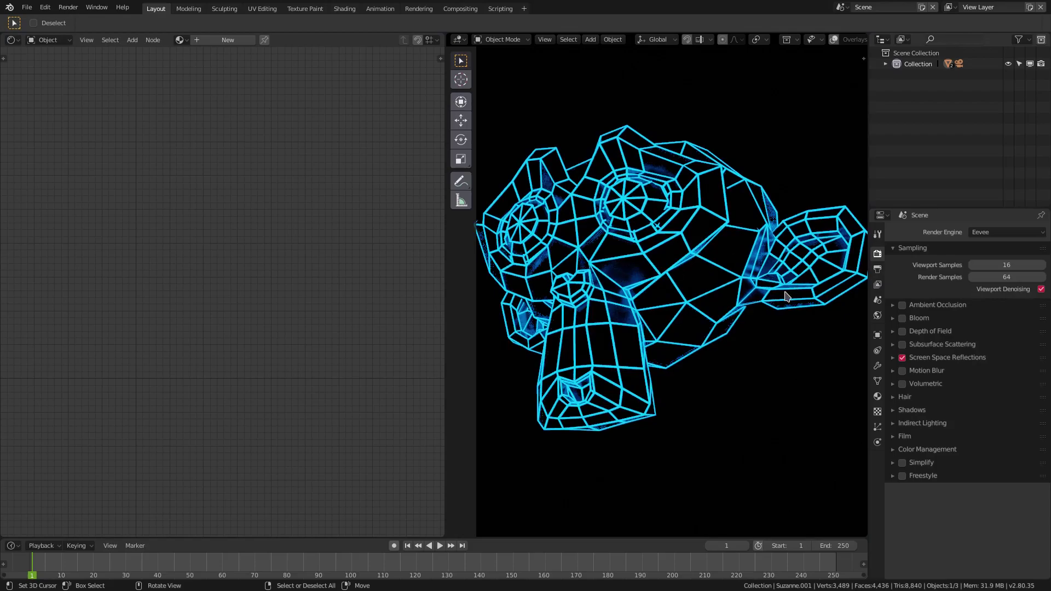
Browse the existing materials available for Suzanne.001
click(877, 382)
click(877, 396)
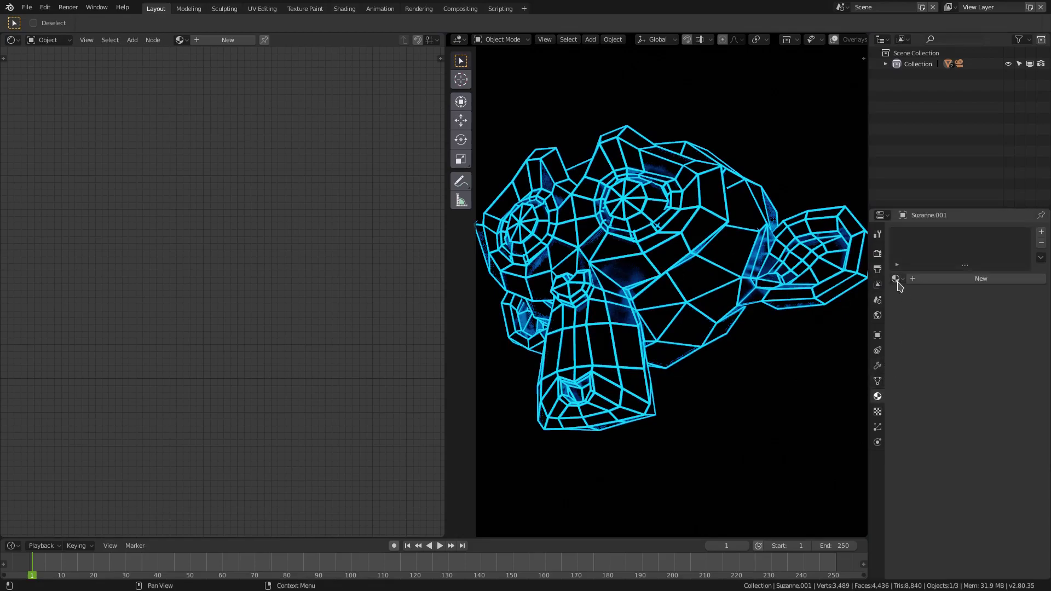
click(897, 281)
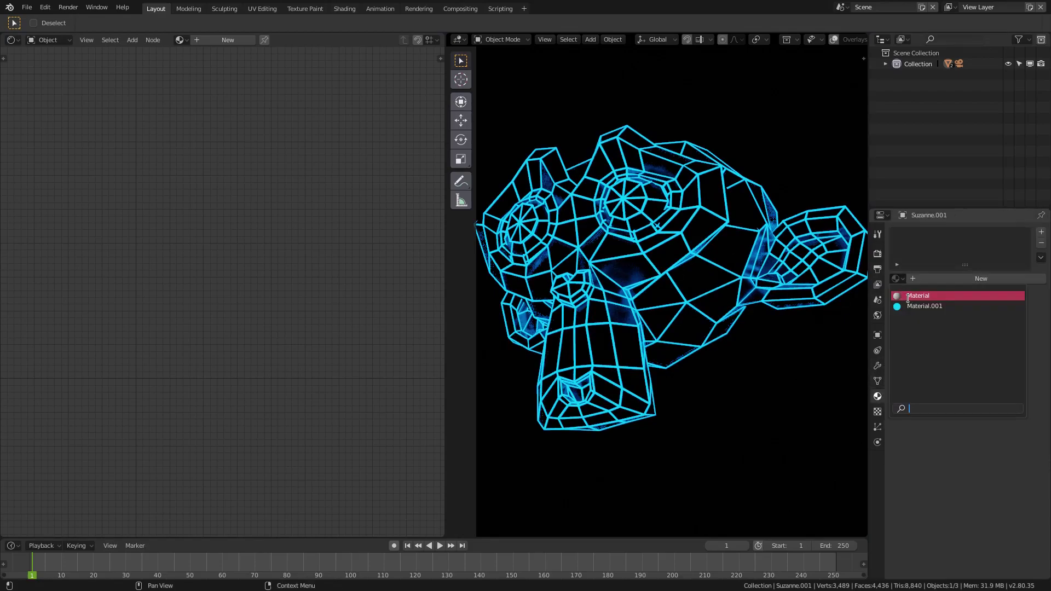
Assign Material to Suzanne.001 with Metallic 1.000, Specular 1.000 and Roughness 0.033
click(910, 296)
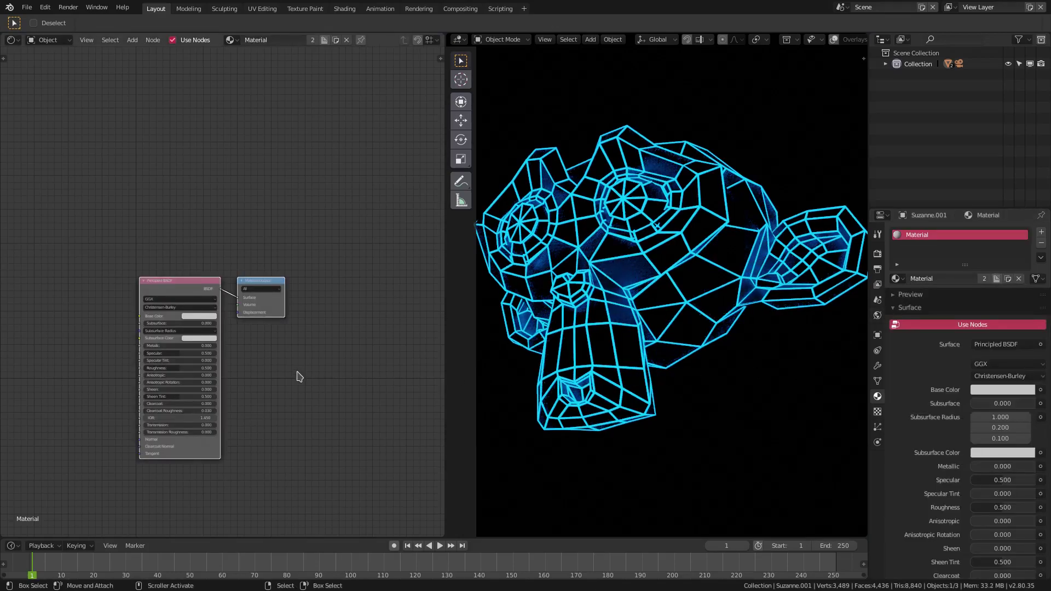
scroll(175, 345, up, 2)
scroll(153, 332, up, 1)
drag(159, 333, 230, 332)
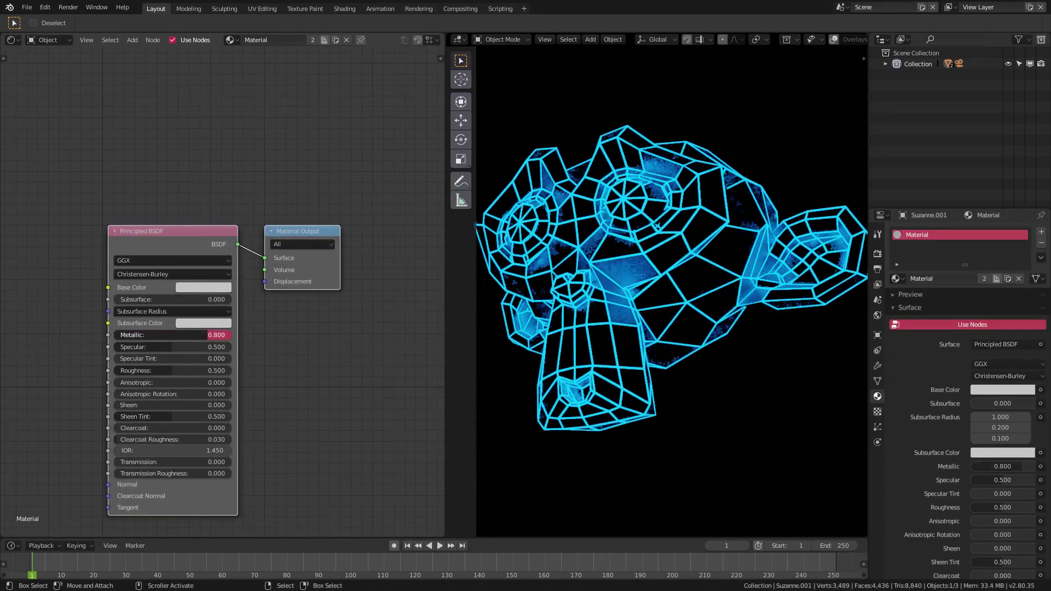
middle_drag(255, 394, 242, 360)
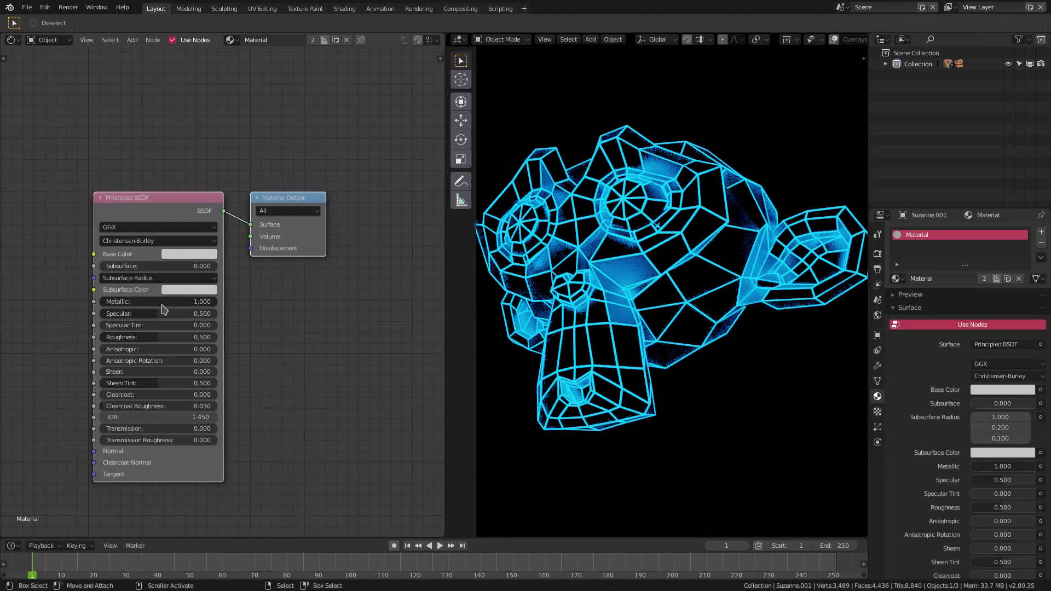
drag(165, 309, 221, 312)
drag(160, 337, 108, 337)
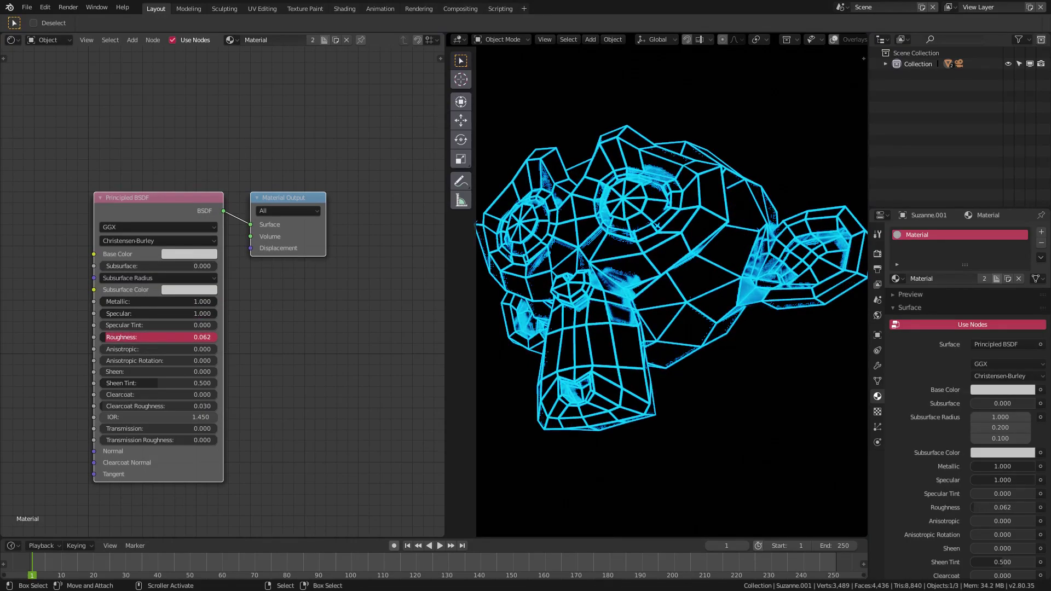
drag(108, 337, 104, 337)
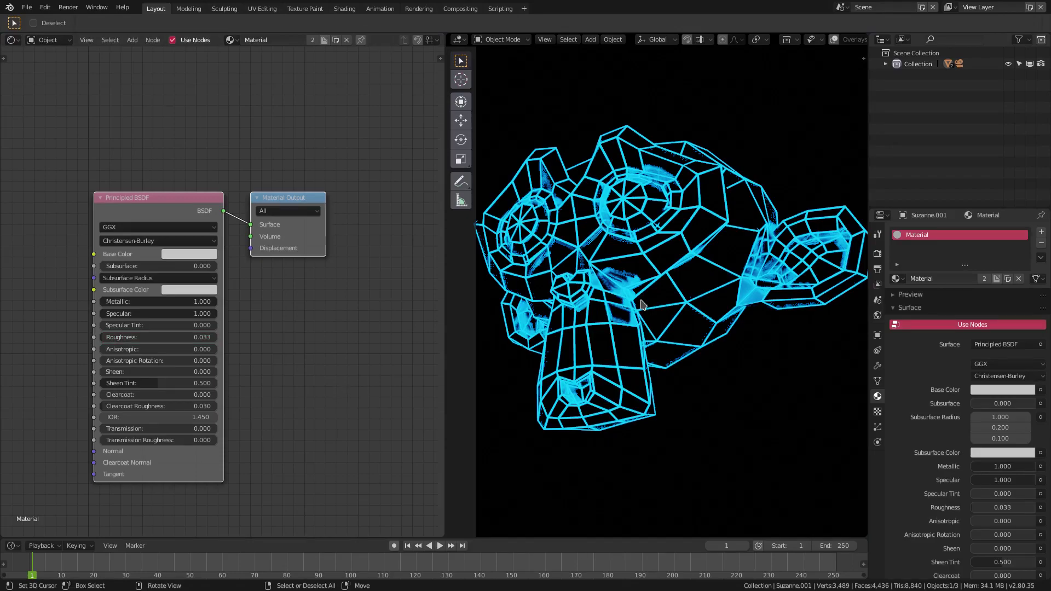
scroll(638, 251, down, 1)
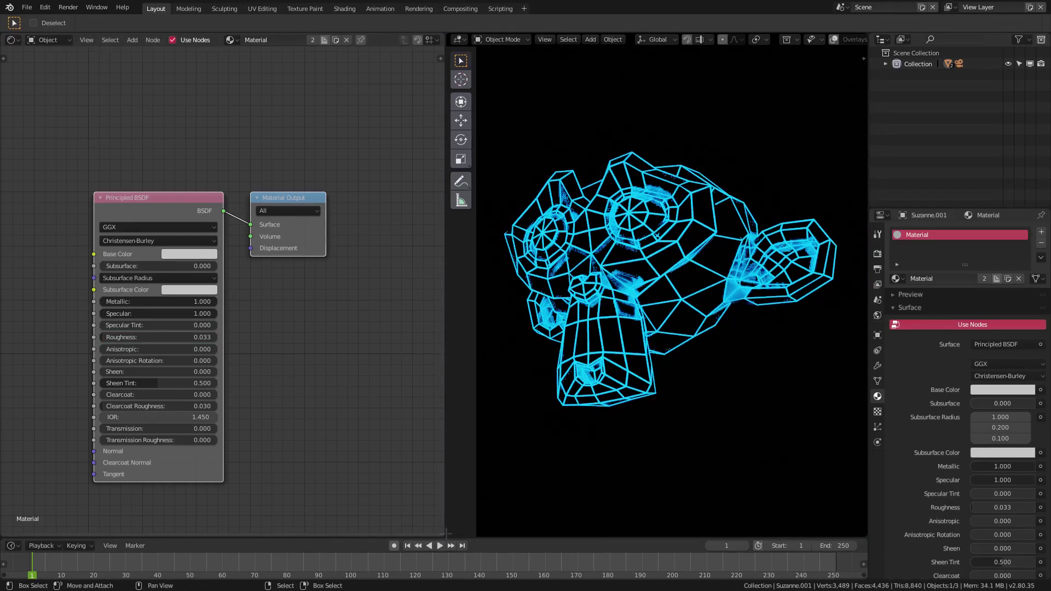
Remove the shader editor, enable Eevee Bloom, and view through the scene camera
drag(446, 534, 307, 306)
scroll(478, 382, up, 1)
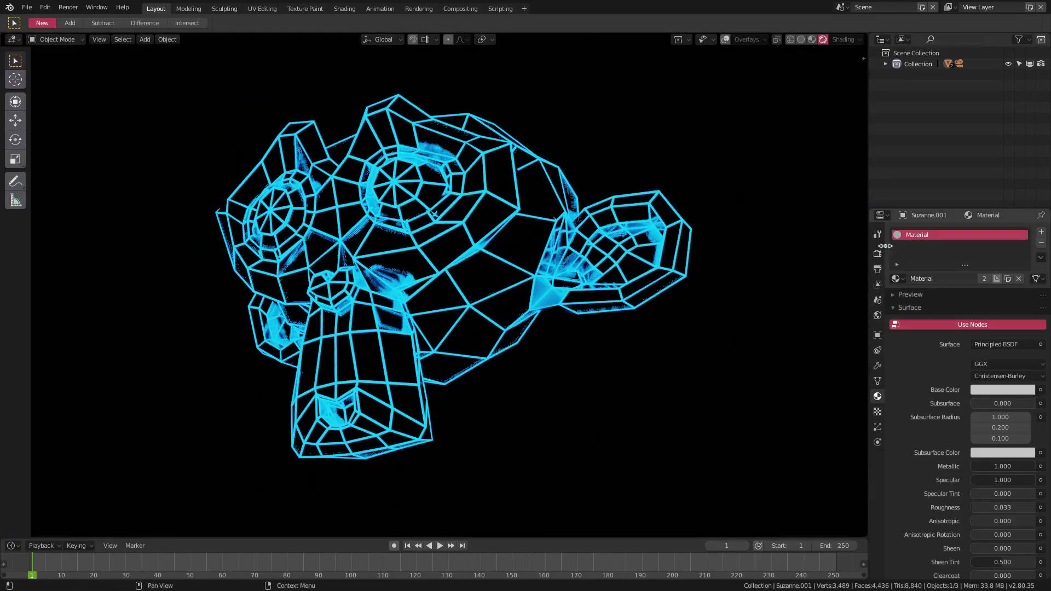
click(878, 254)
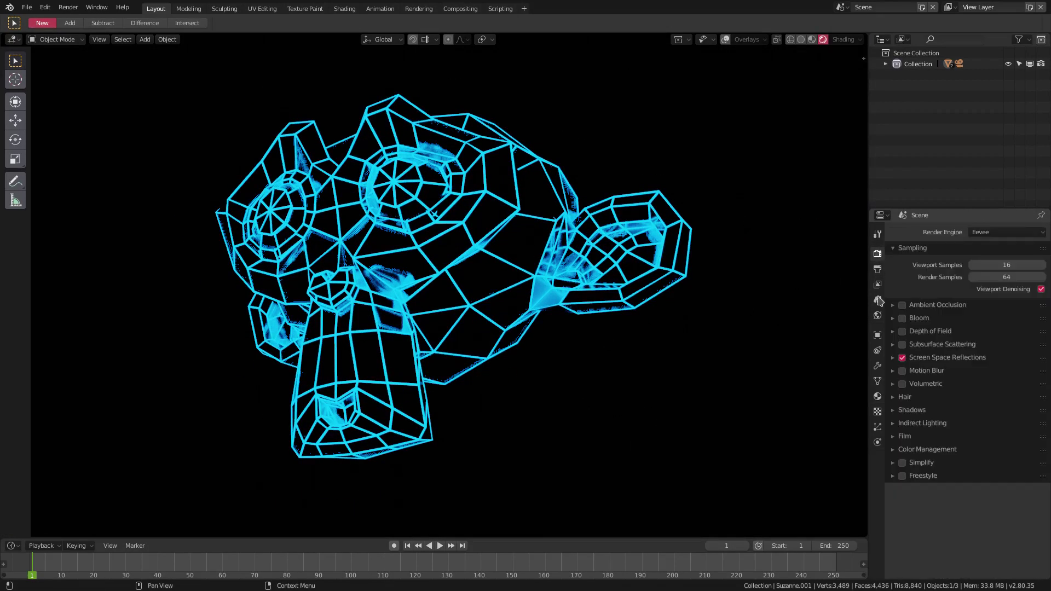
click(902, 318)
key(KP_0)
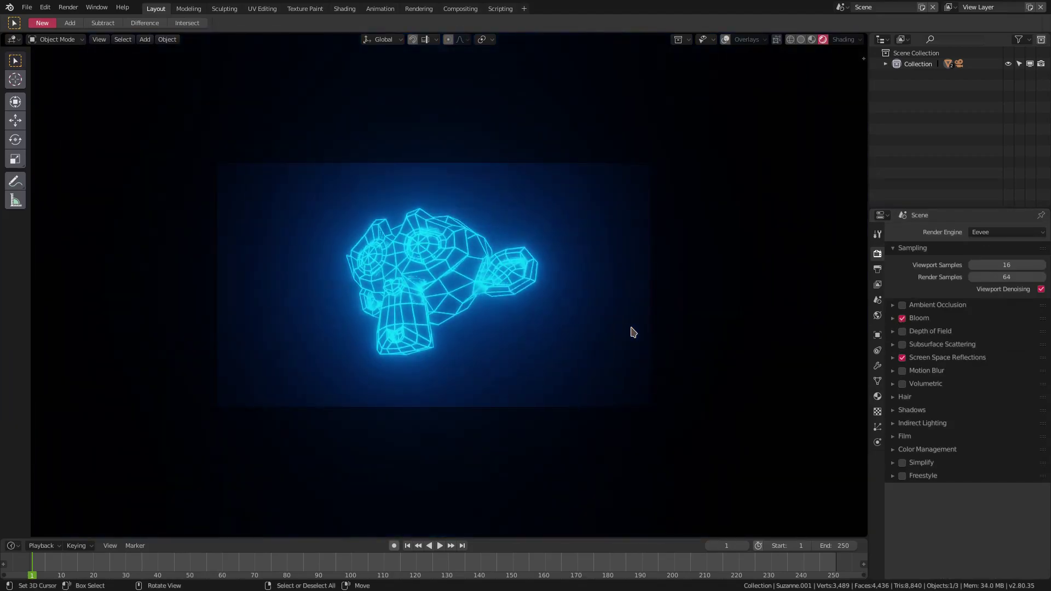
Set the Bloom Radius to 8.758 for a wide blue glow
scroll(617, 292, up, 1)
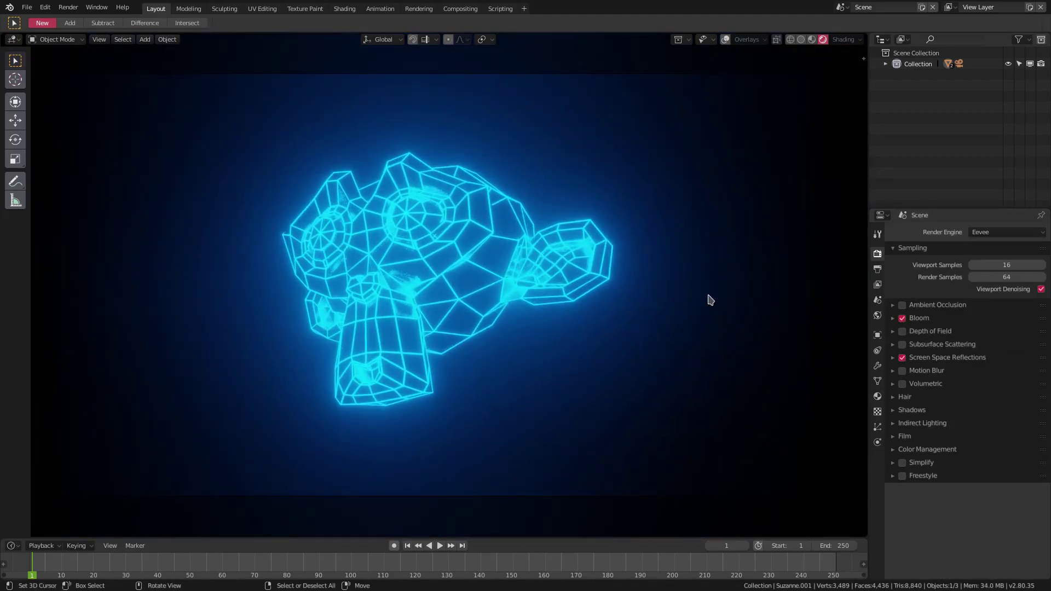
click(893, 319)
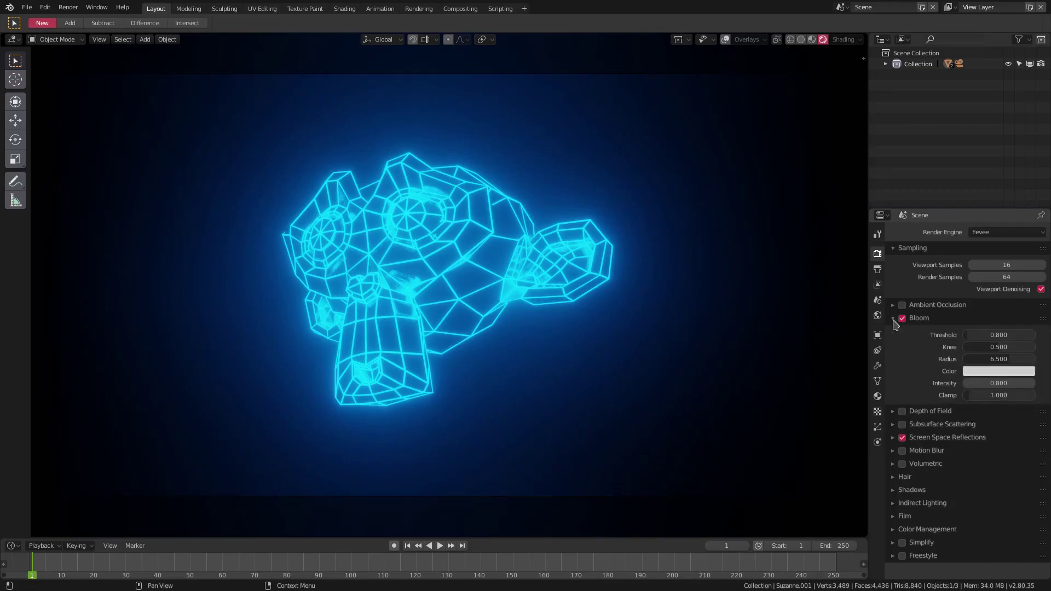
drag(999, 359, 951, 359)
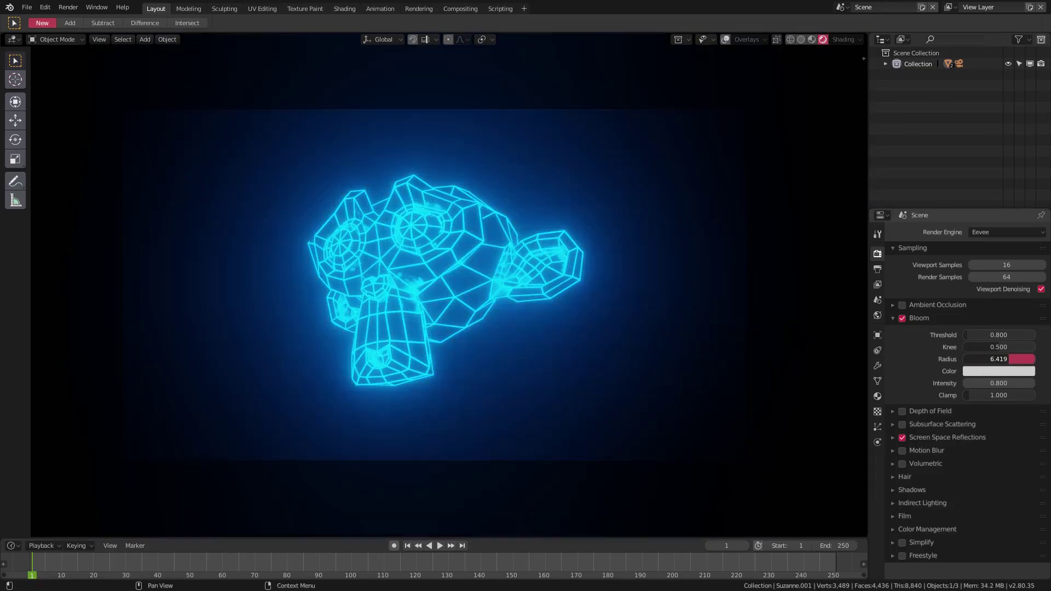
drag(999, 359, 1030, 359)
scroll(620, 382, down, 3)
scroll(525, 312, up, 3)
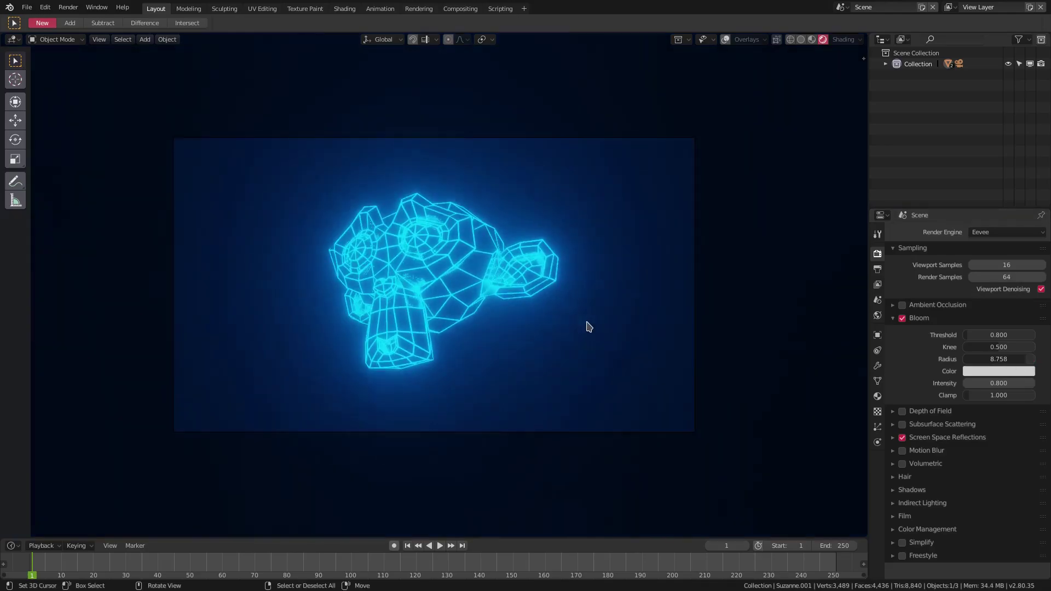
Set the camera's Passepartout Alpha to 1.000 under Viewport Display
click(747, 362)
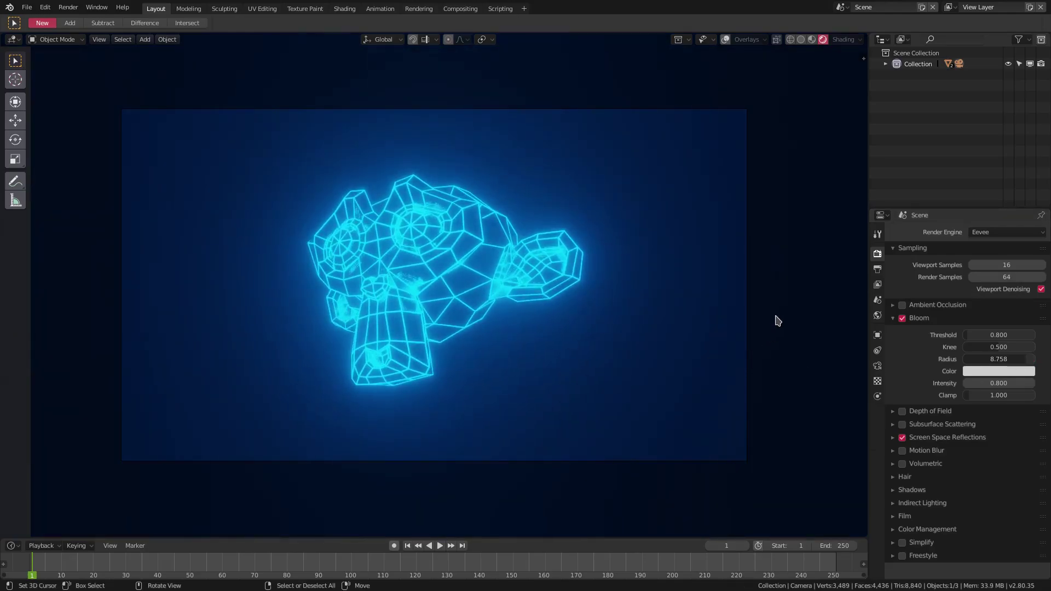
click(877, 368)
click(907, 423)
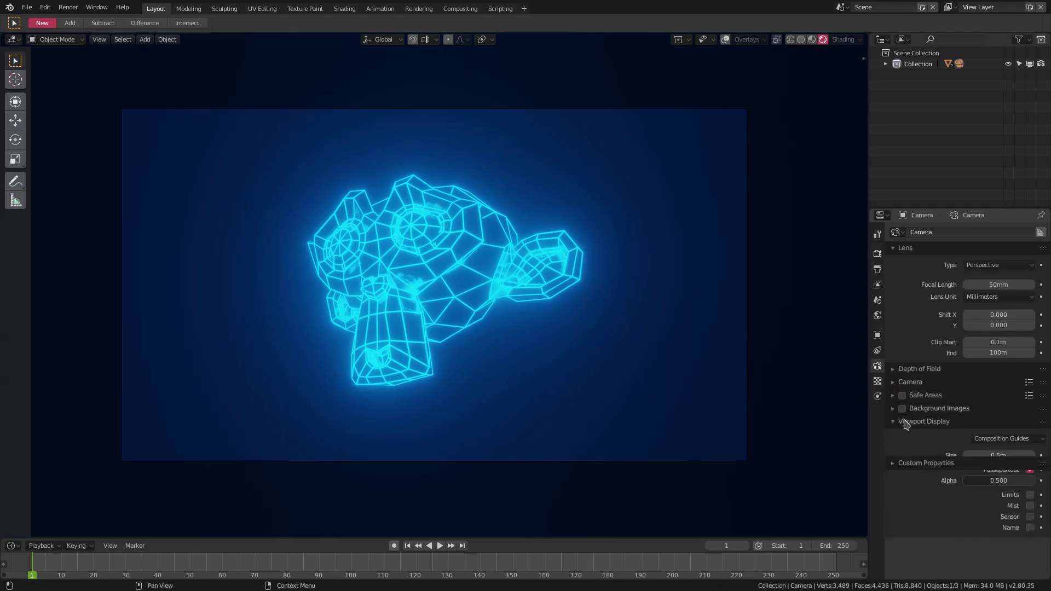
drag(999, 481, 1034, 480)
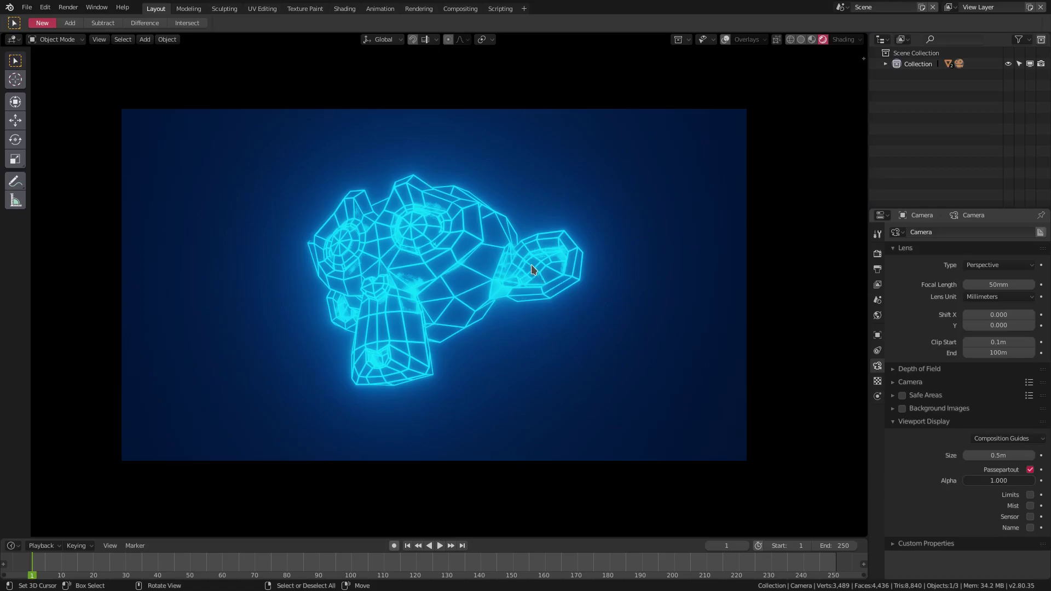
Review the wireframe Suzanne's world, Emission material and Wireframe modifier settings
click(477, 253)
scroll(474, 249, up, 1)
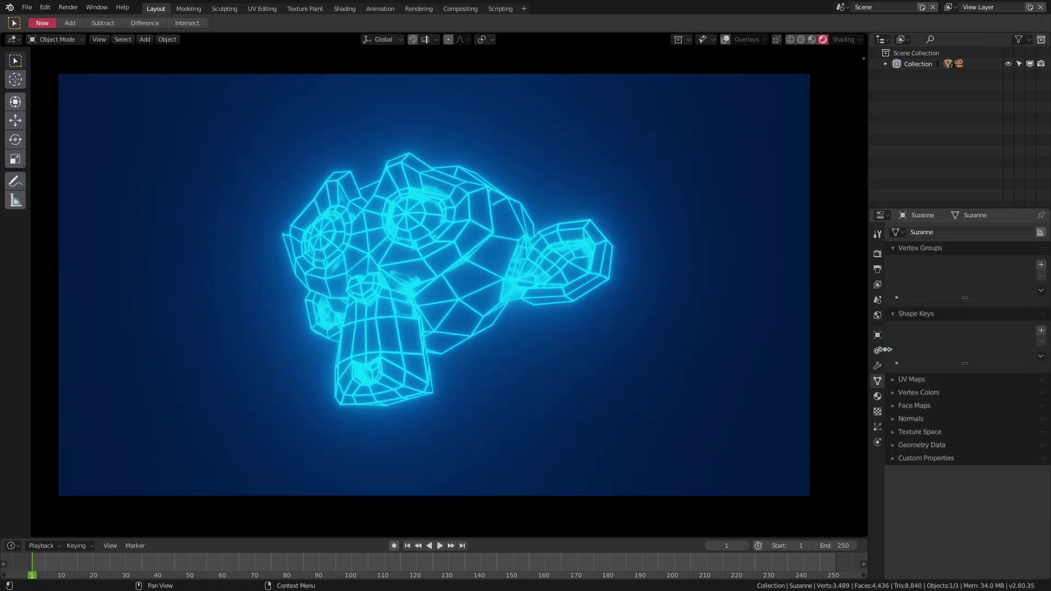
click(878, 331)
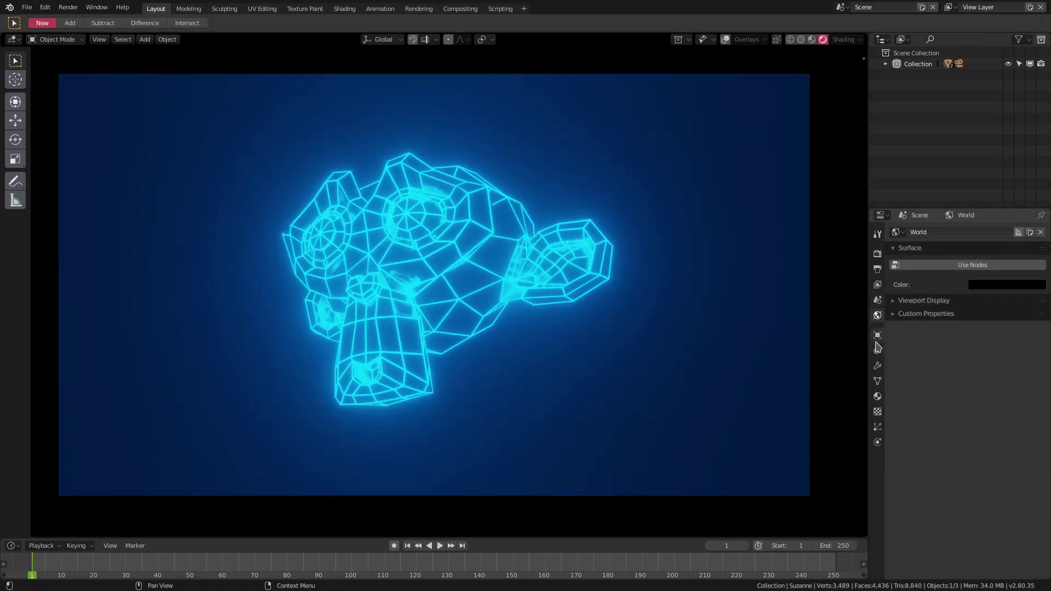
click(878, 396)
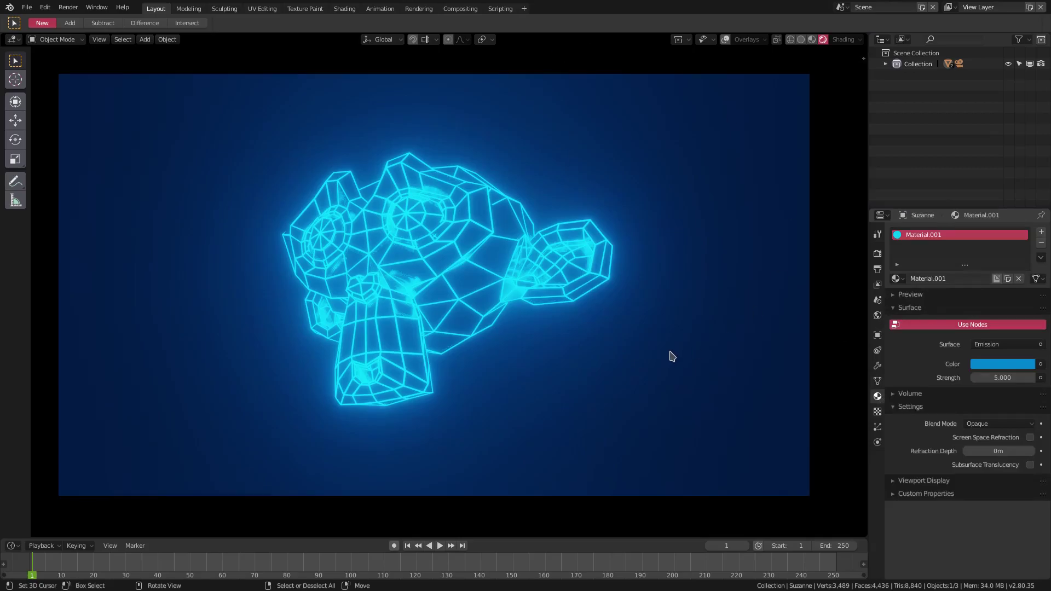
click(877, 365)
Raise the Bloom Threshold from 0.800 to 1.203
click(460, 277)
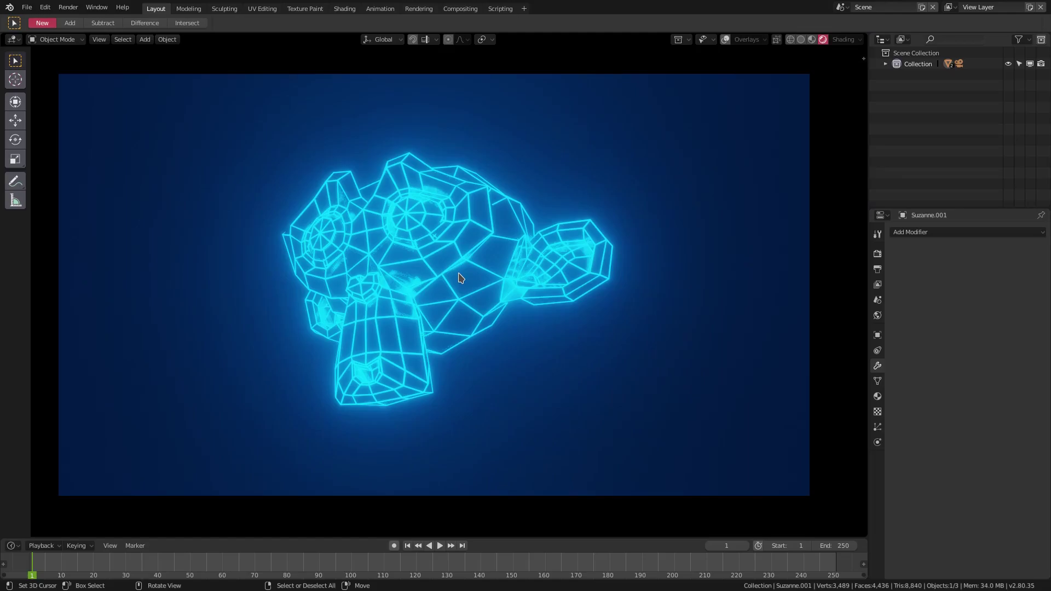
click(878, 254)
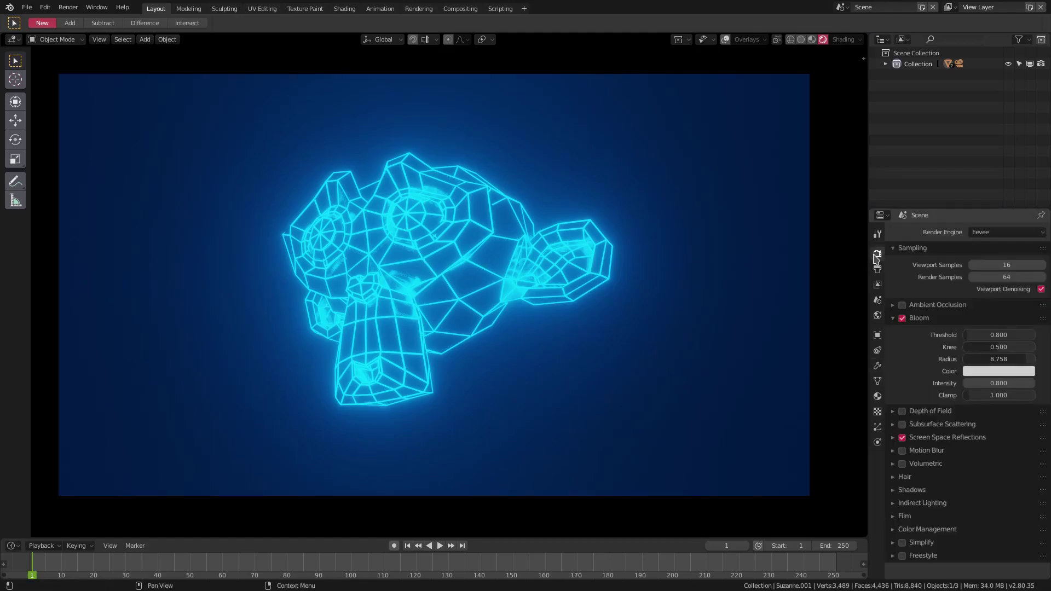
mouse_move(997, 335)
mouse_down()
mouse_move(1042, 335)
mouse_move(1002, 335)
mouse_up()
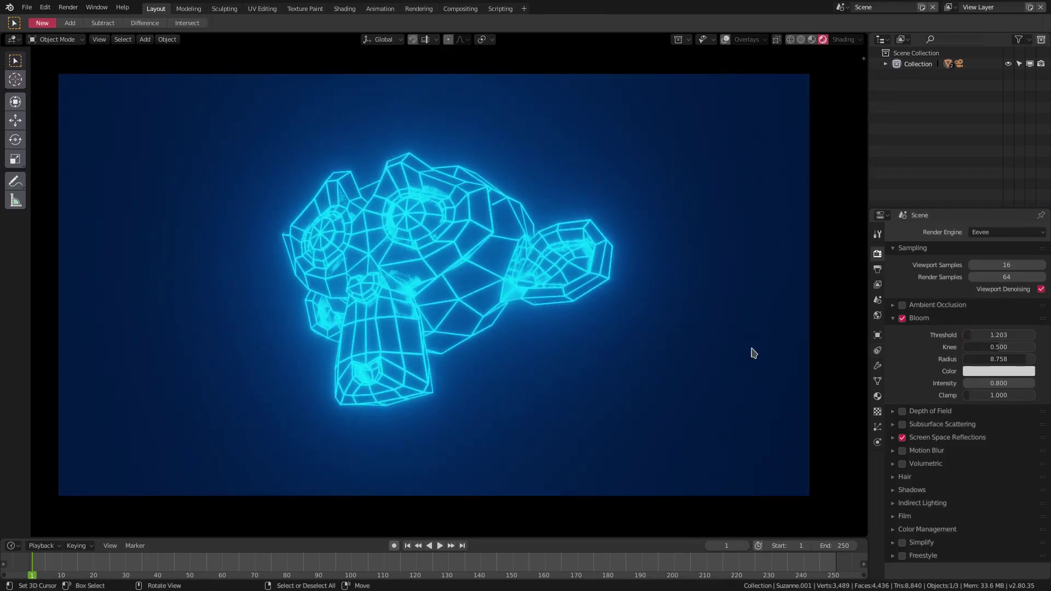
Render a final still image of the glowing wireframe Suzanne shot
click(68, 7)
click(90, 20)
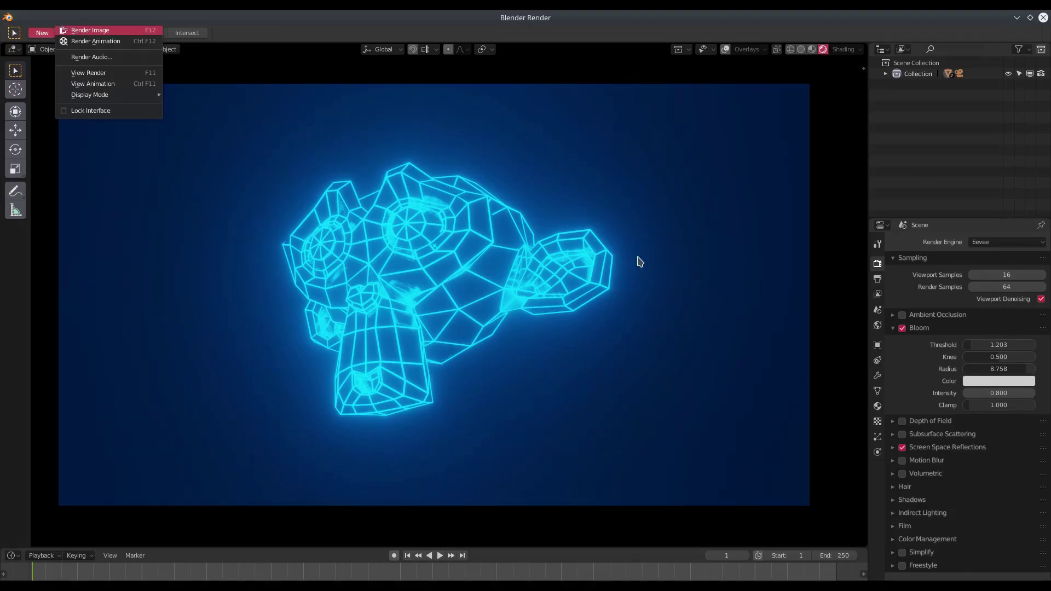